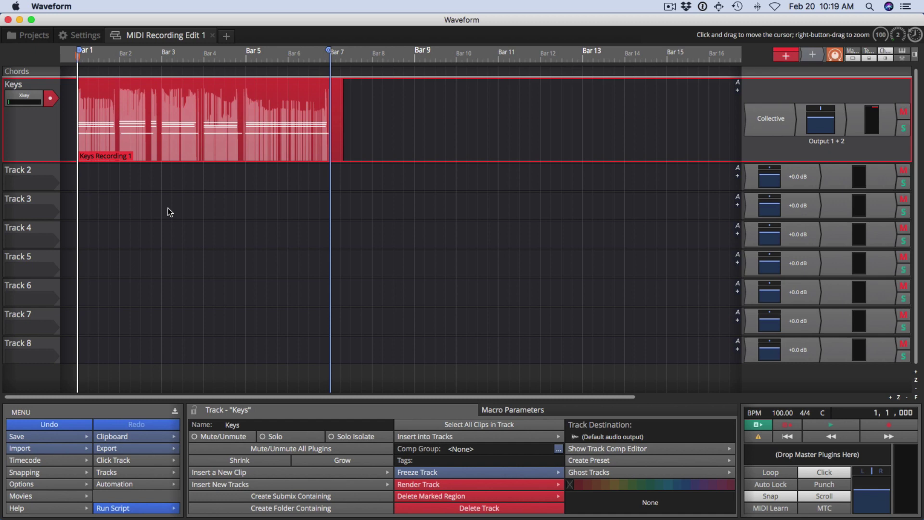
# Step: Trim the Keys Recording 1 clip's end back from past Bar 6 to exactly Bar 5
pyautogui.click(158, 133)
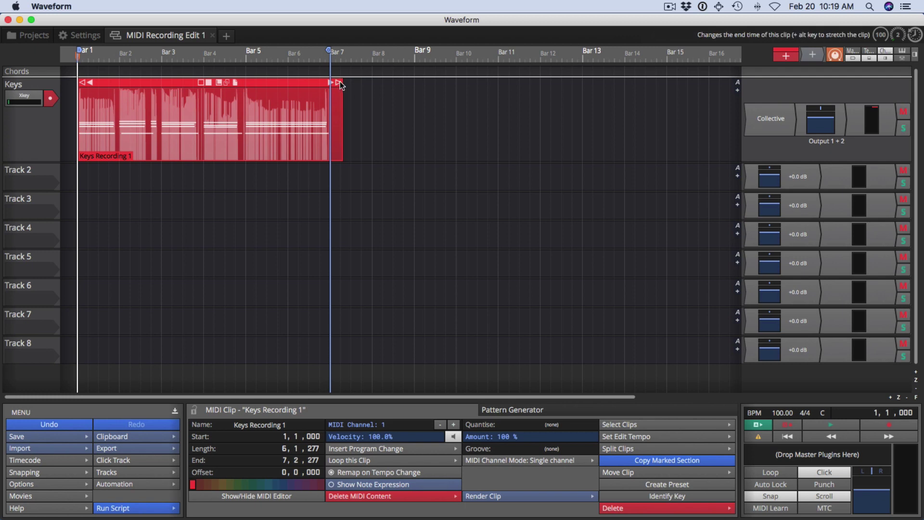
pyautogui.moveTo(341, 81); pyautogui.dragTo(243, 88)
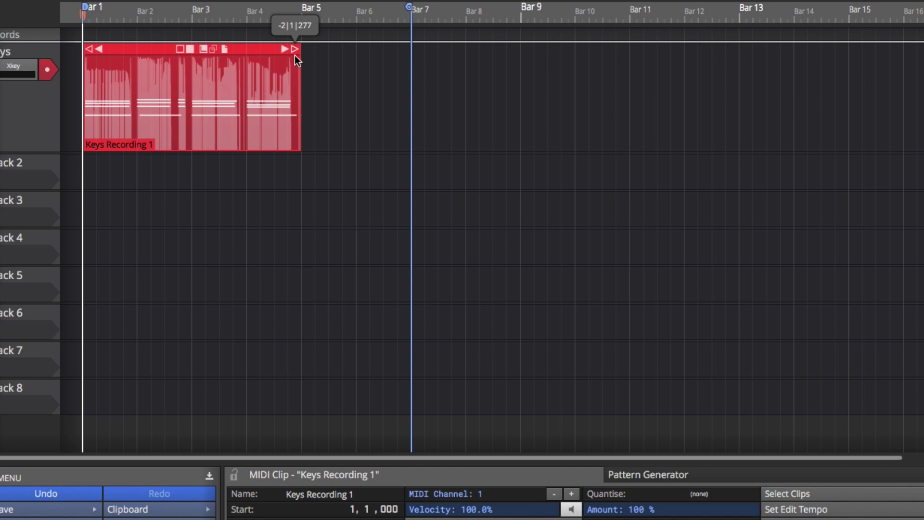
pyautogui.moveTo(295, 56)
pyautogui.mouseDown()
pyautogui.moveTo(504, 62)
pyautogui.moveTo(215, 56)
pyautogui.moveTo(306, 61)
pyautogui.moveTo(289, 61)
pyautogui.moveTo(298, 62)
pyautogui.mouseUp()
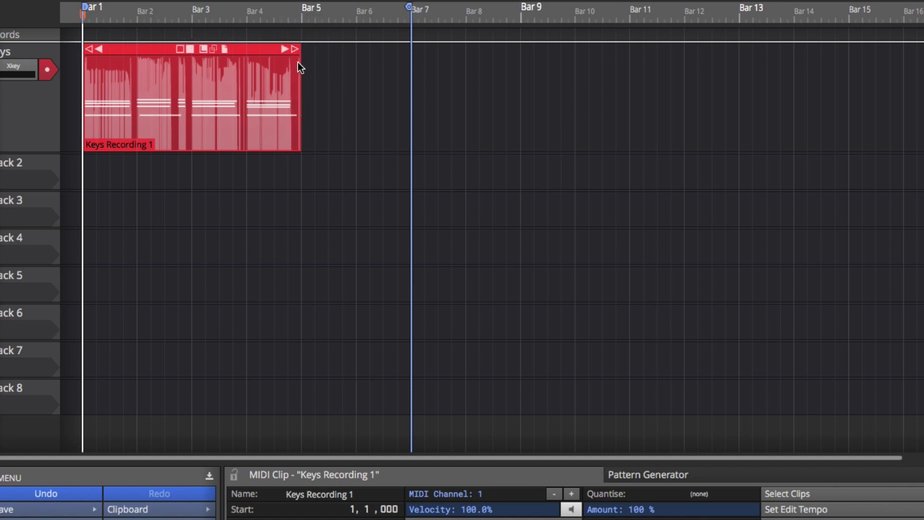
pyautogui.scroll(1, 297, 62)
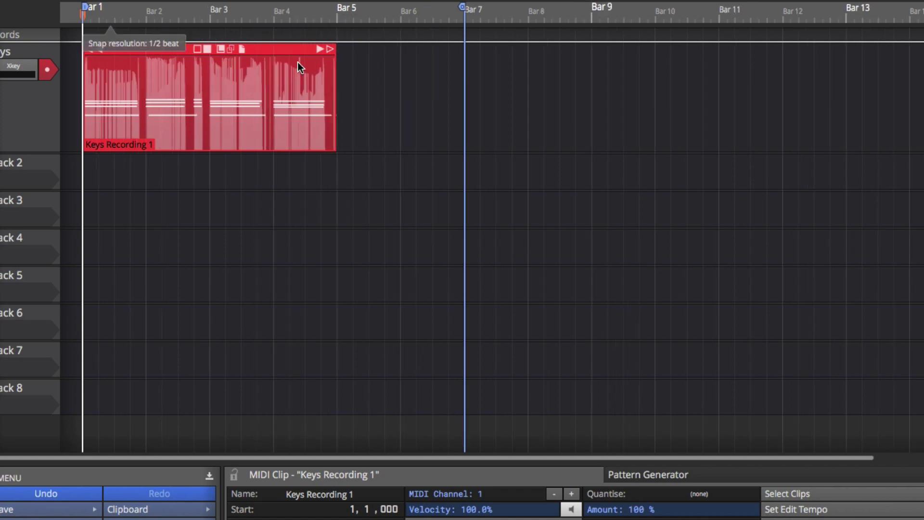
pyautogui.scroll(1, 298, 62)
pyautogui.scroll(2, 298, 63)
pyautogui.scroll(2, 298, 62)
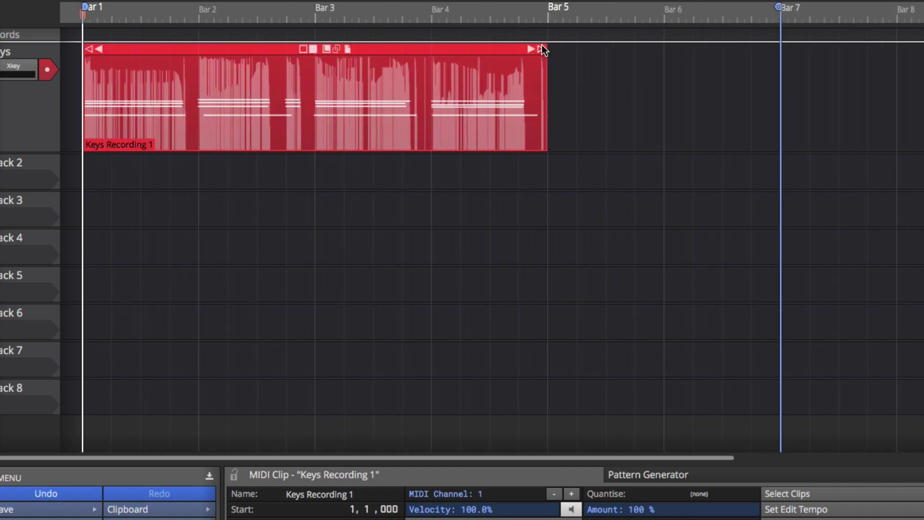
pyautogui.moveTo(541, 52)
pyautogui.mouseDown()
pyautogui.moveTo(424, 55)
pyautogui.moveTo(613, 63)
pyautogui.moveTo(534, 60)
pyautogui.moveTo(543, 61)
pyautogui.mouseUp()
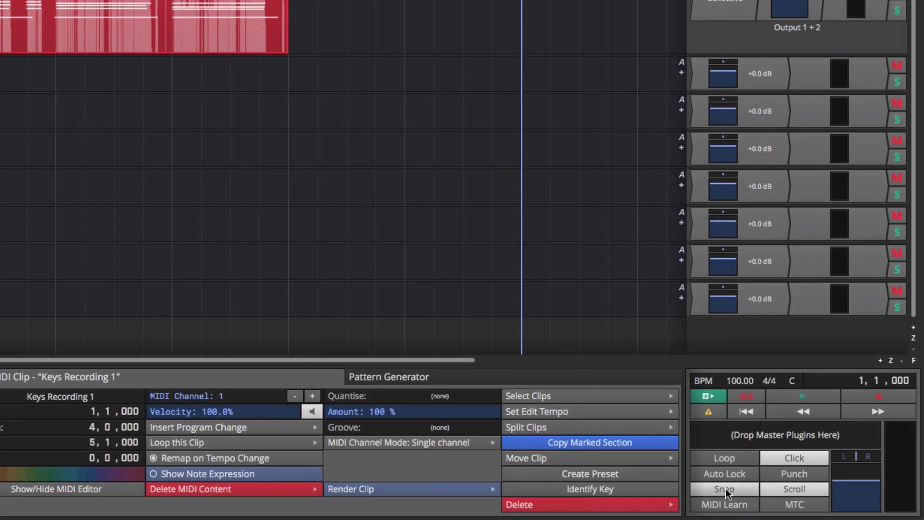
pyautogui.click(726, 489)
pyautogui.click(726, 489)
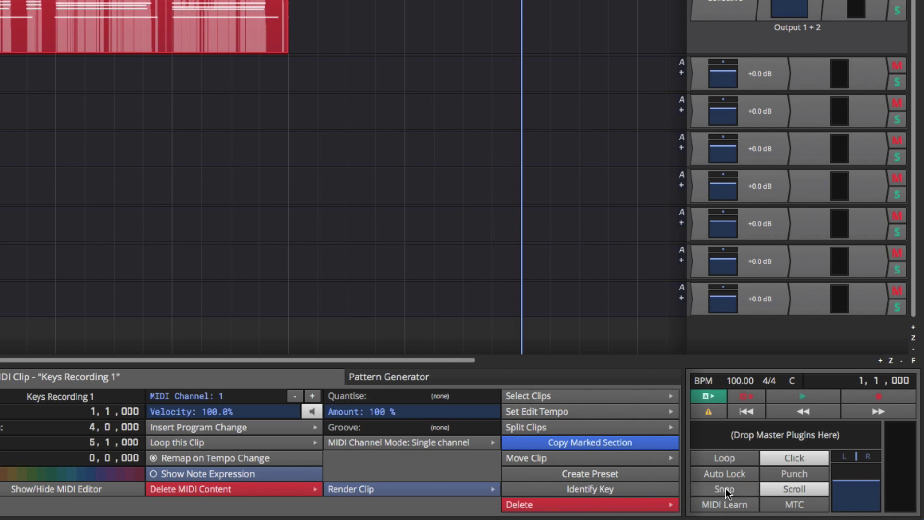
pyautogui.click(726, 489)
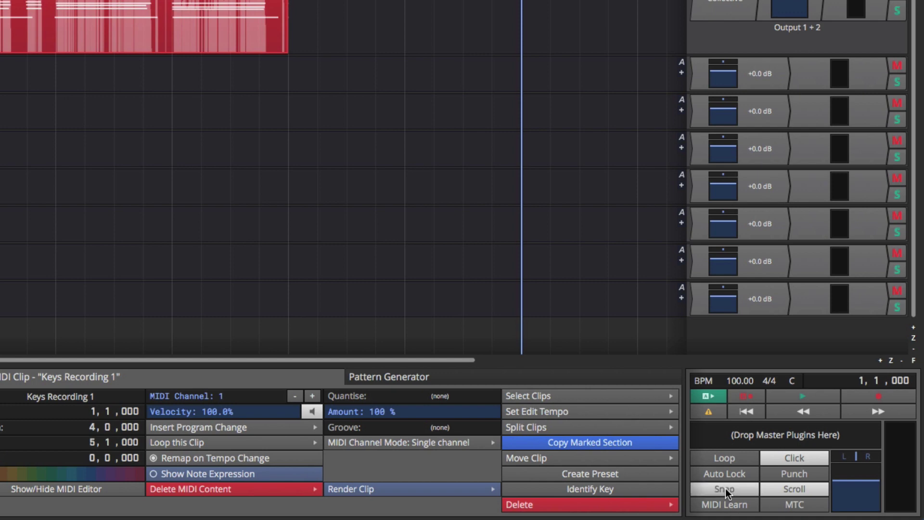
pyautogui.click(726, 488)
pyautogui.click(726, 489)
pyautogui.click(726, 488)
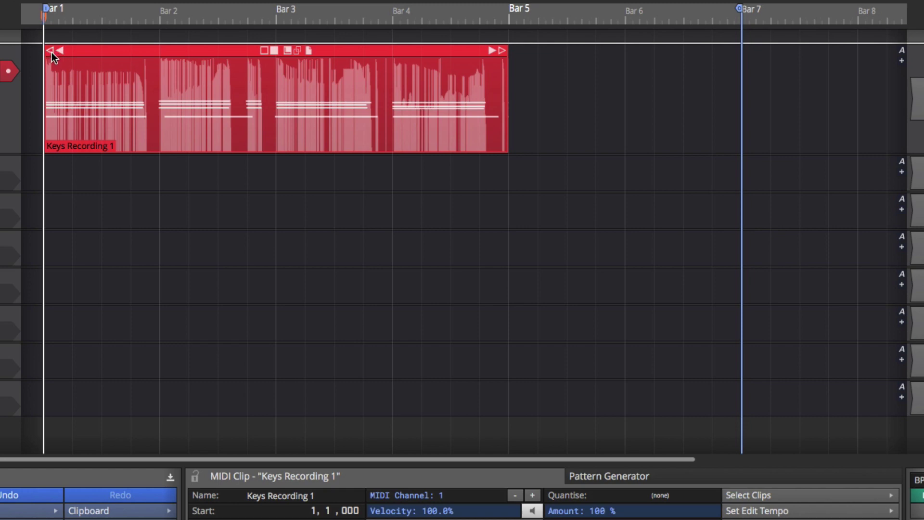
pyautogui.moveTo(51, 50); pyautogui.dragTo(284, 63)
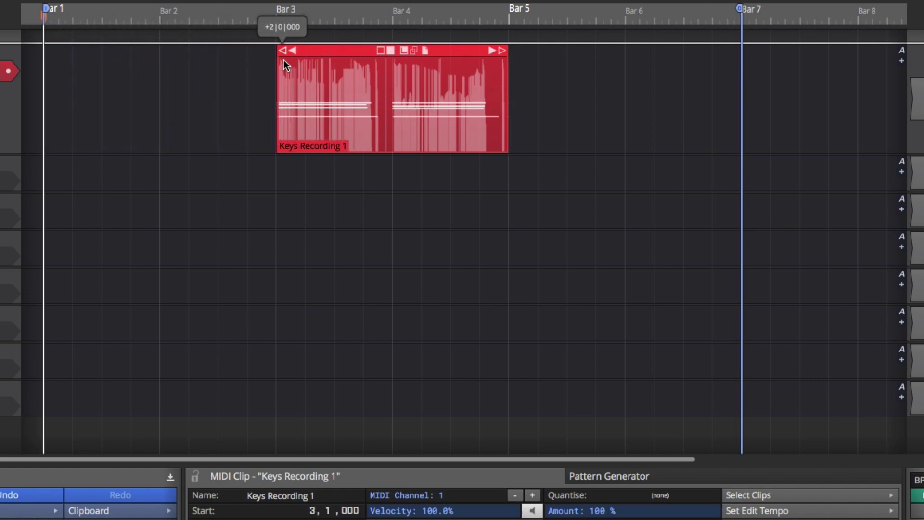
pyautogui.click(258, 65)
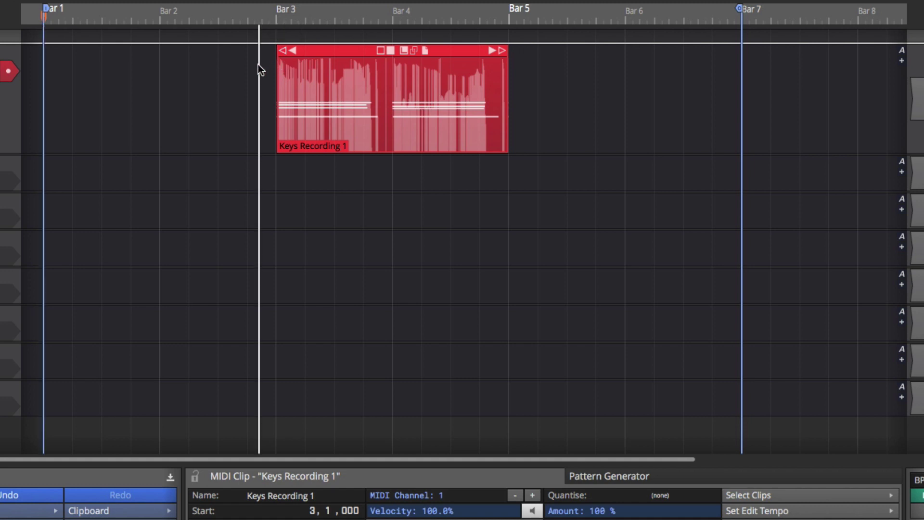
pyautogui.press('space')
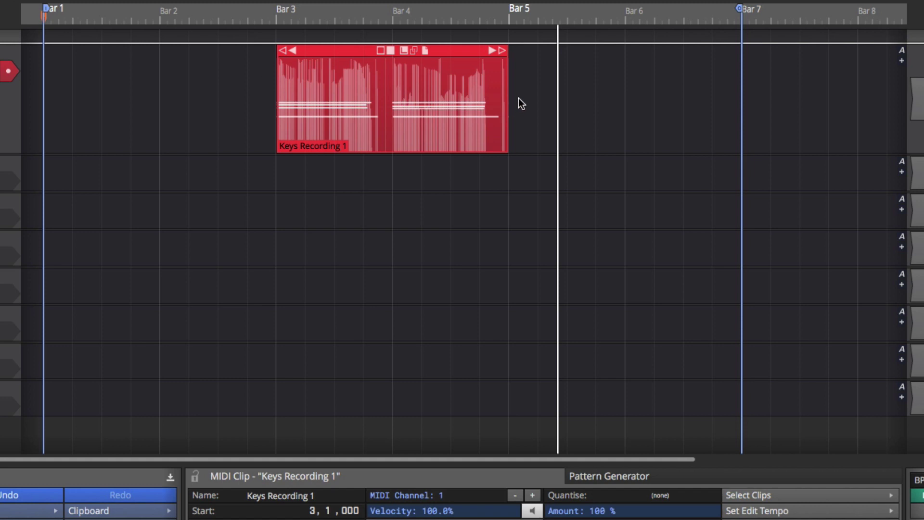
pyautogui.click(281, 48)
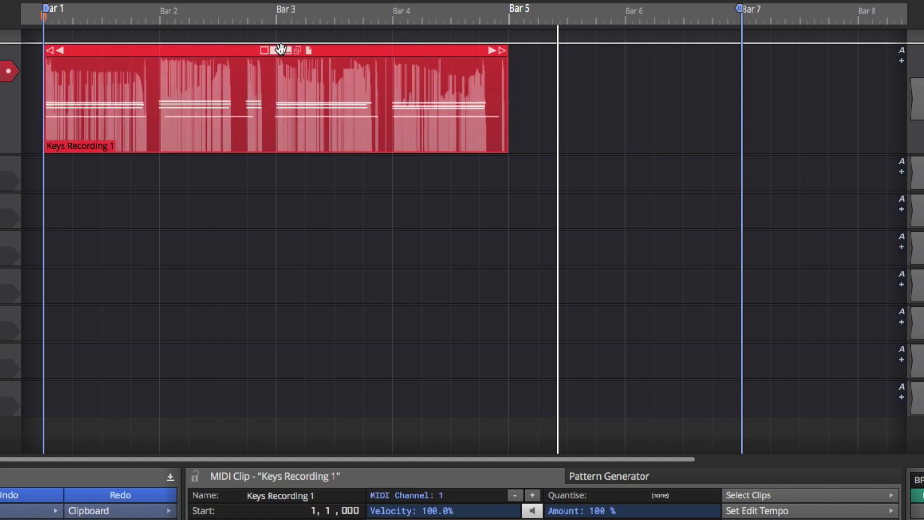
pyautogui.hscroll(2, 226, 174)
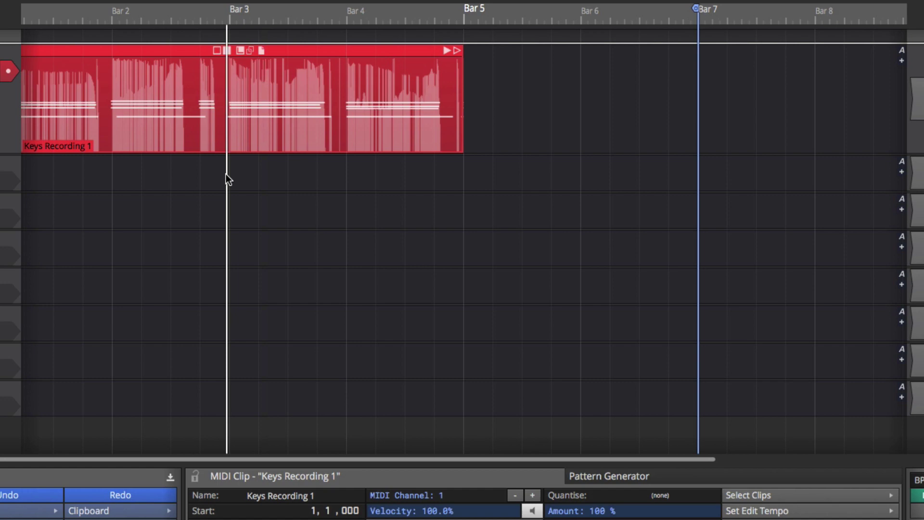
pyautogui.hscroll(-3, 226, 174)
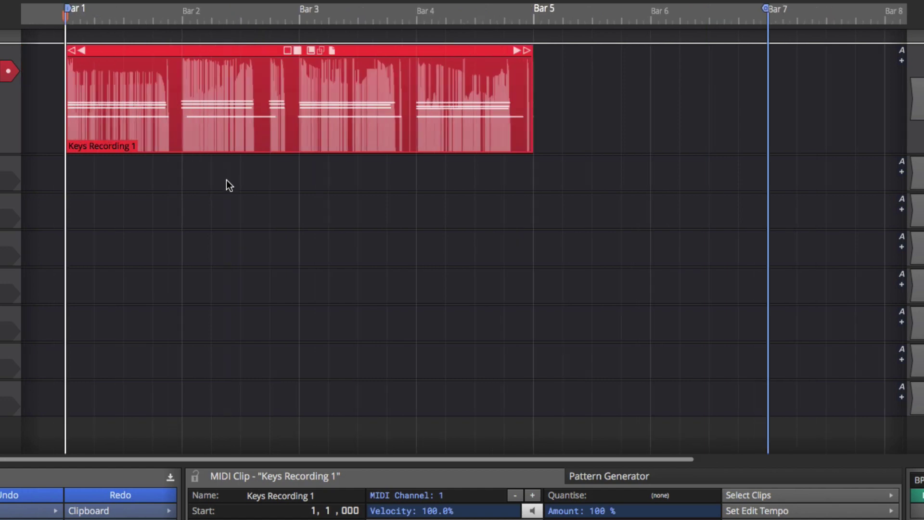
pyautogui.moveTo(177, 185); pyautogui.dragTo(300, 136)
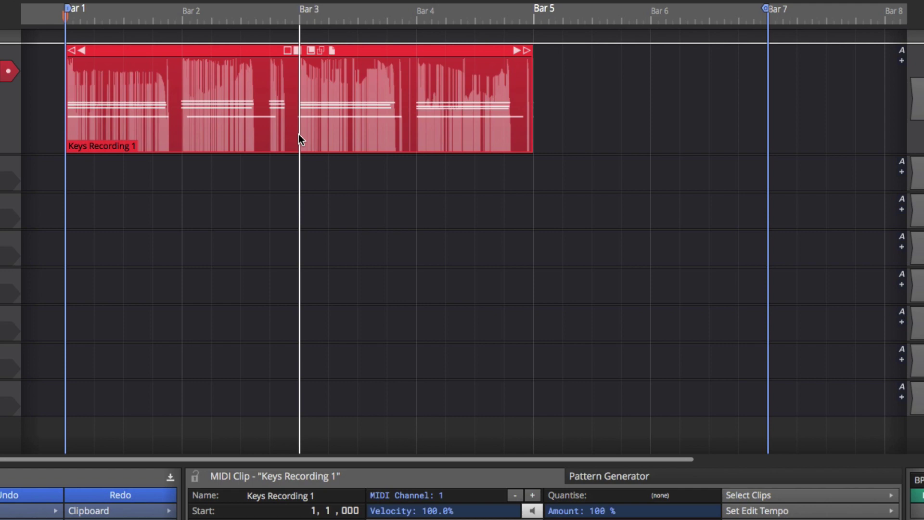
pyautogui.press('s')
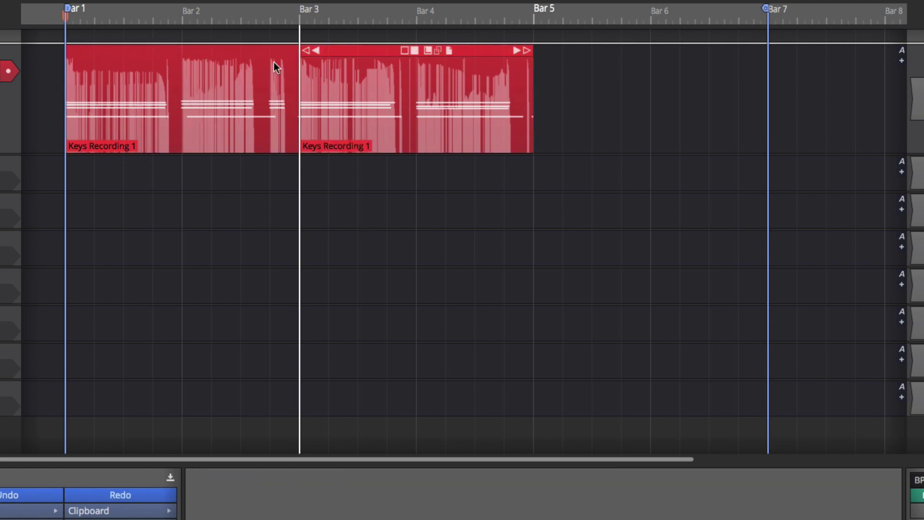
pyautogui.moveTo(365, 51); pyautogui.dragTo(480, 48)
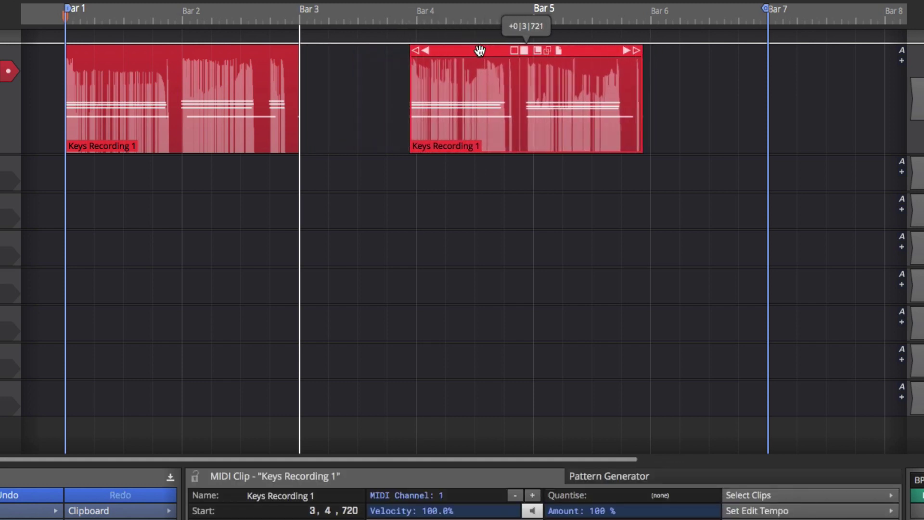
pyautogui.moveTo(480, 47); pyautogui.dragTo(486, 50)
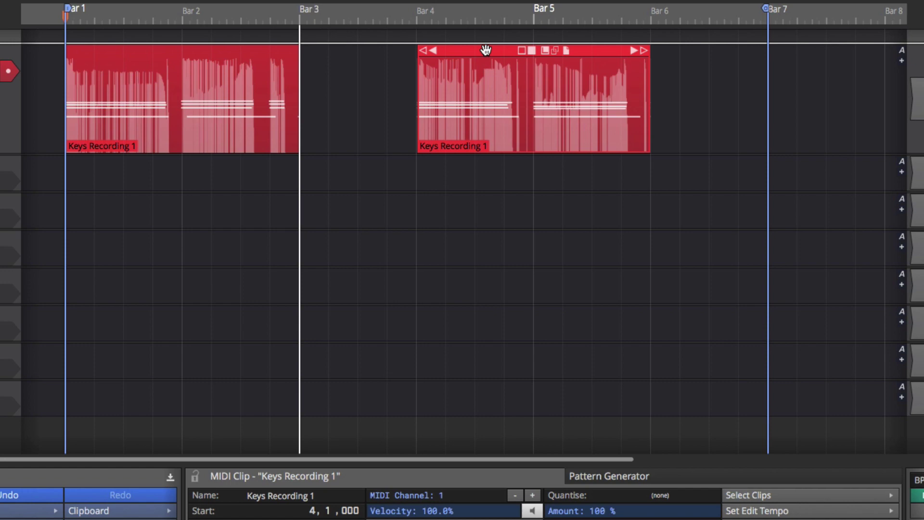
pyautogui.hotkey('ctrl', 'z')
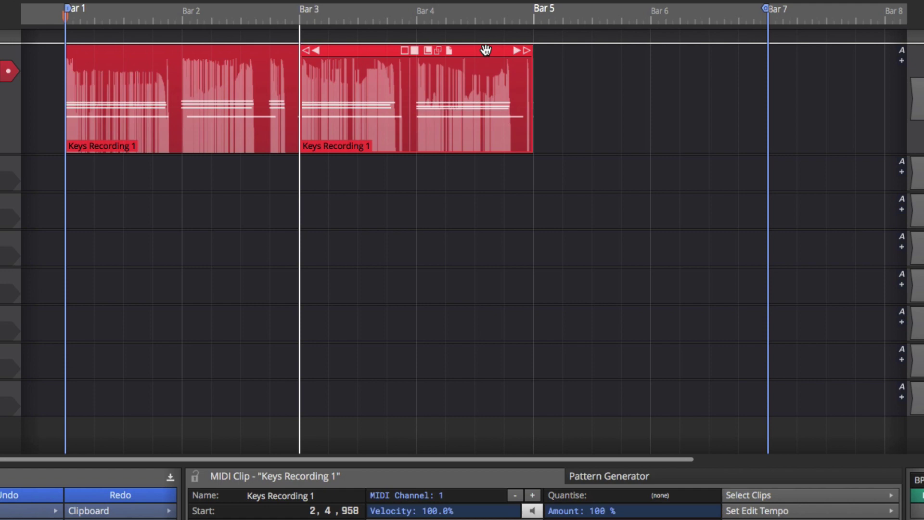
pyautogui.hotkey('ctrl', 'z')
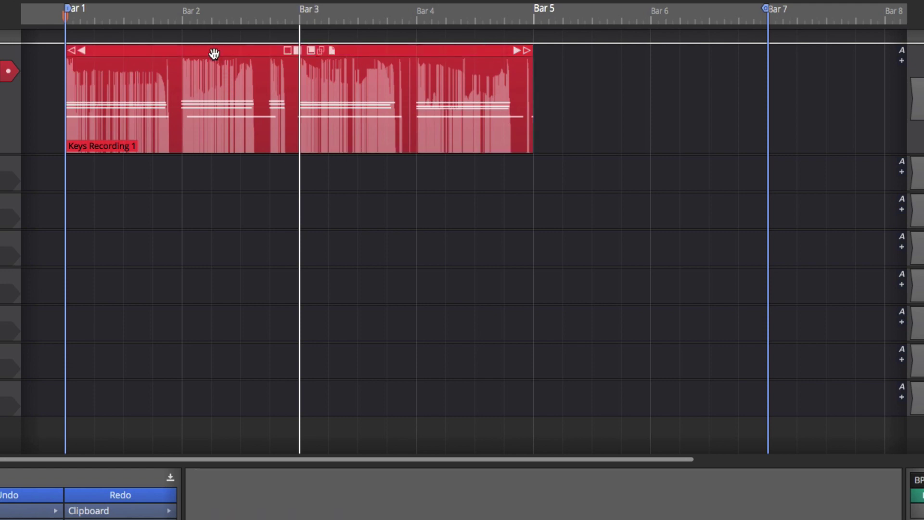
pyautogui.click(213, 53)
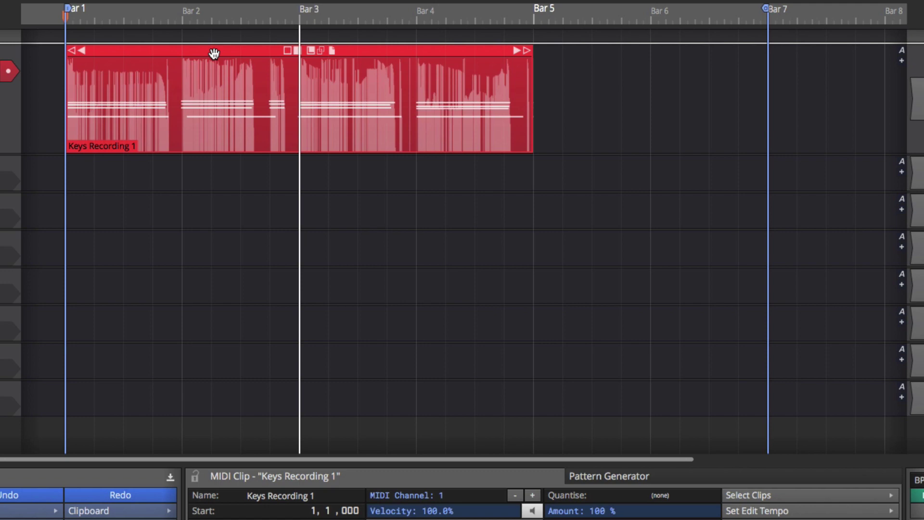
pyautogui.hotkey('ctrl', 'd')
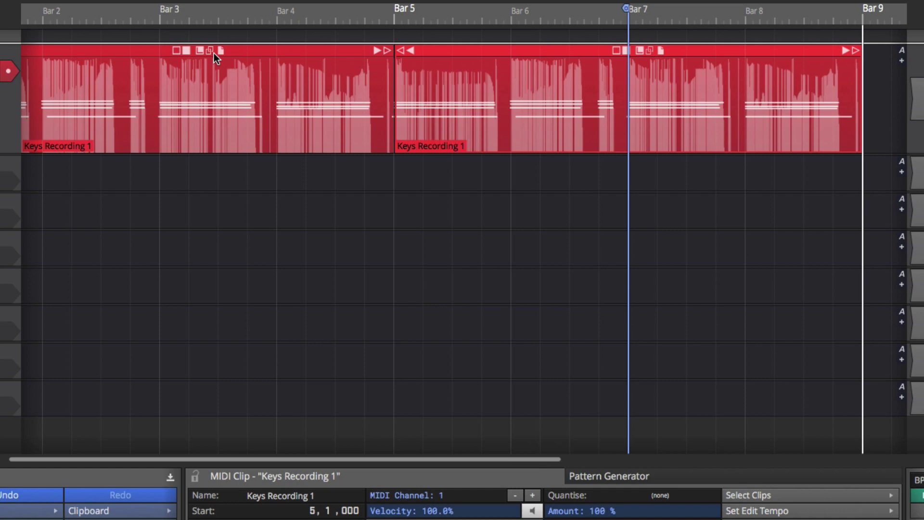
pyautogui.press('Delete')
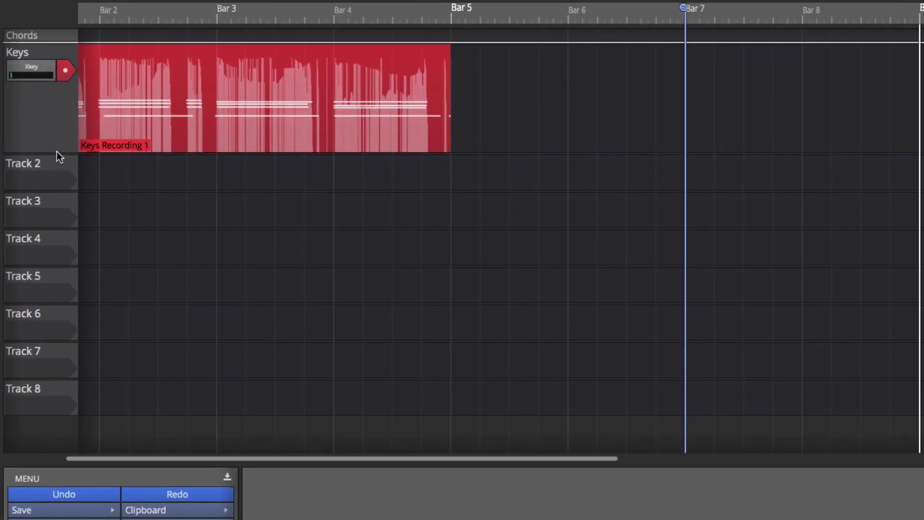
# Step: Make the Keys track taller and select its clip to show notes beside a piano keyboard
pyautogui.moveTo(63, 159); pyautogui.dragTo(57, 271)
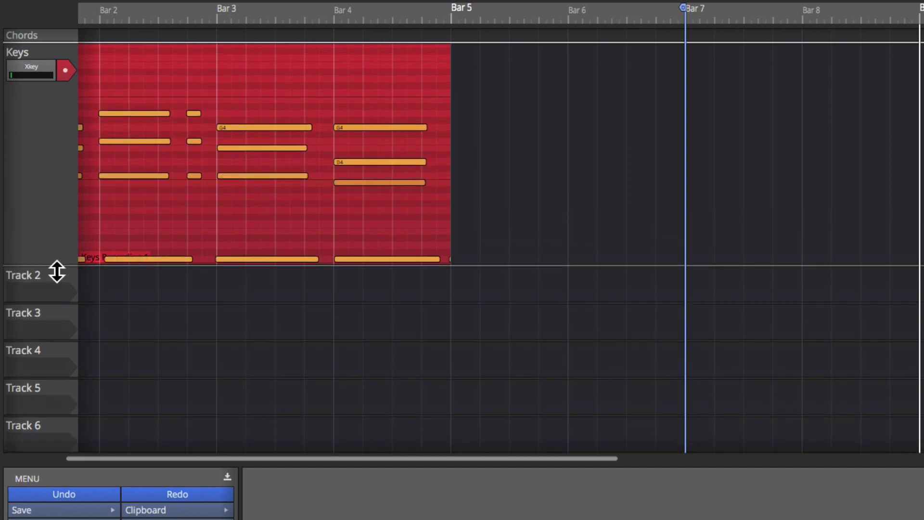
pyautogui.hscroll(-3, 57, 272)
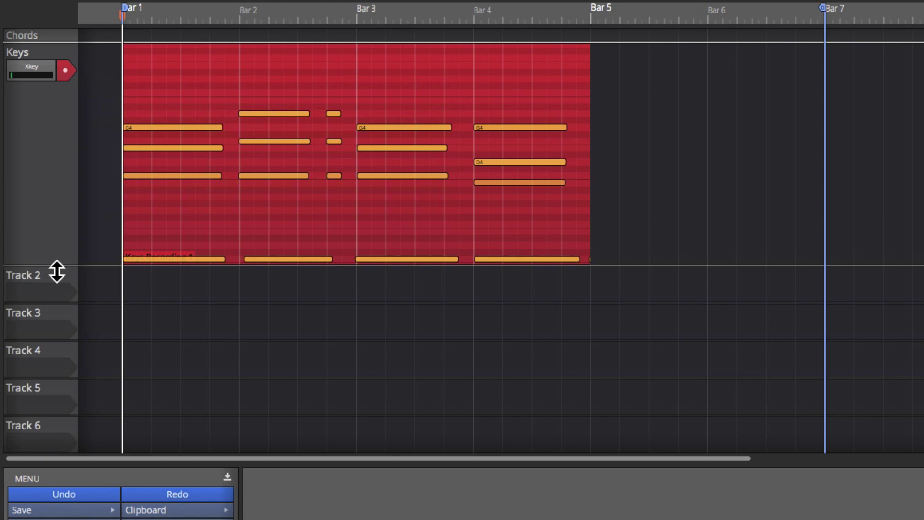
pyautogui.click(280, 188)
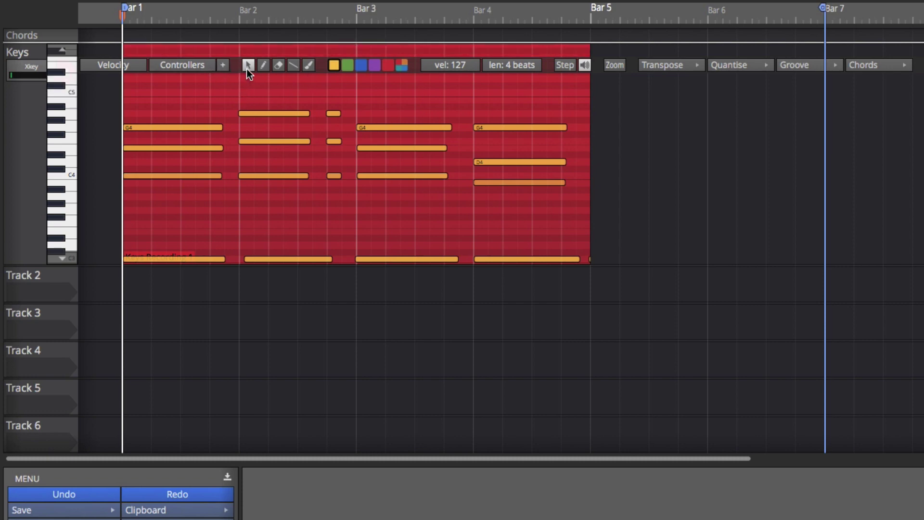
pyautogui.click(191, 133)
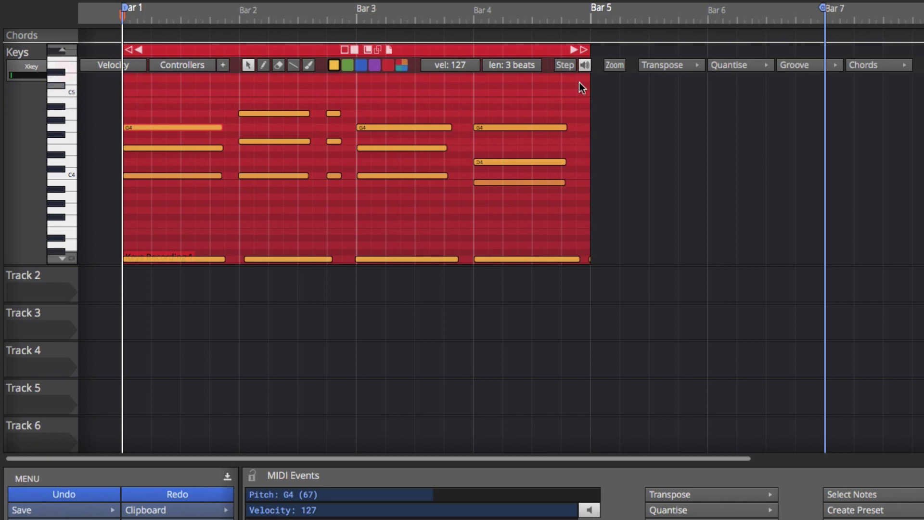
pyautogui.click(584, 67)
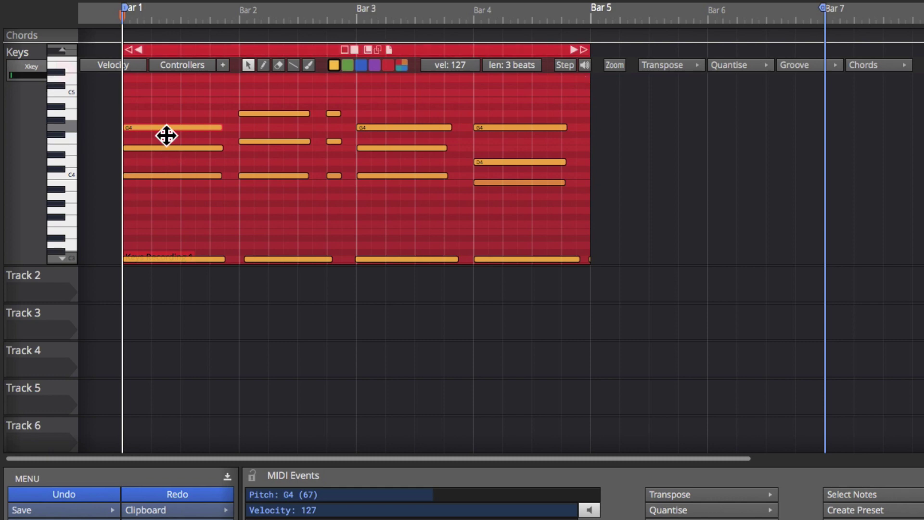
pyautogui.moveTo(166, 135)
pyautogui.mouseDown()
pyautogui.moveTo(164, 109)
pyautogui.moveTo(155, 130)
pyautogui.moveTo(155, 107)
pyautogui.moveTo(157, 134)
pyautogui.moveTo(153, 111)
pyautogui.mouseUp()
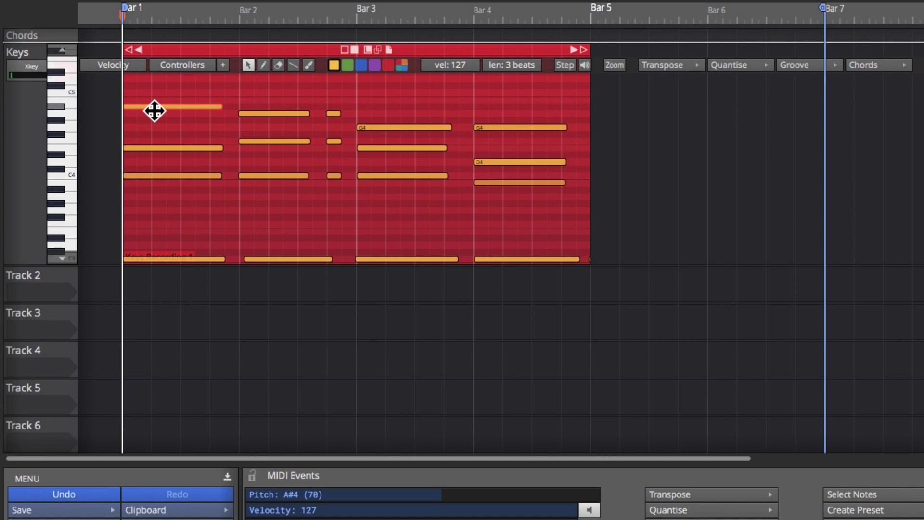
pyautogui.hotkey('ctrl', 'z')
pyautogui.click(201, 338)
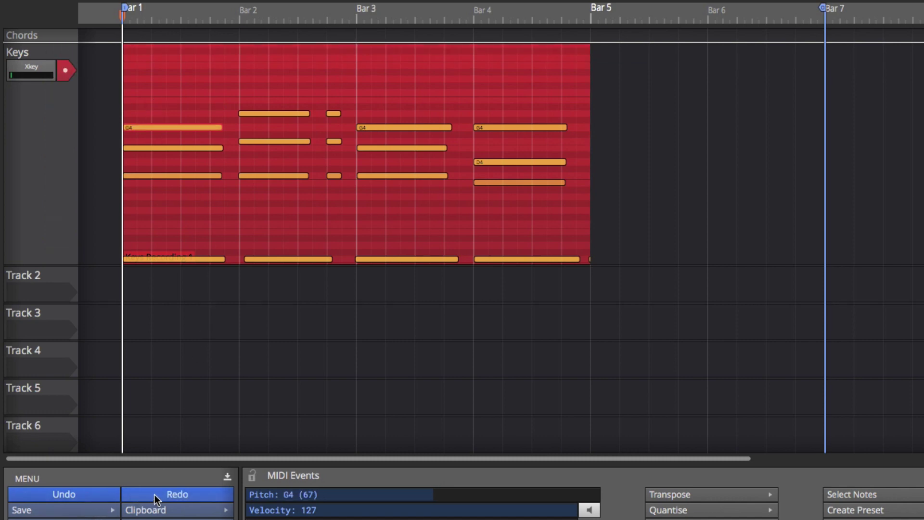
pyautogui.doubleClick(127, 115)
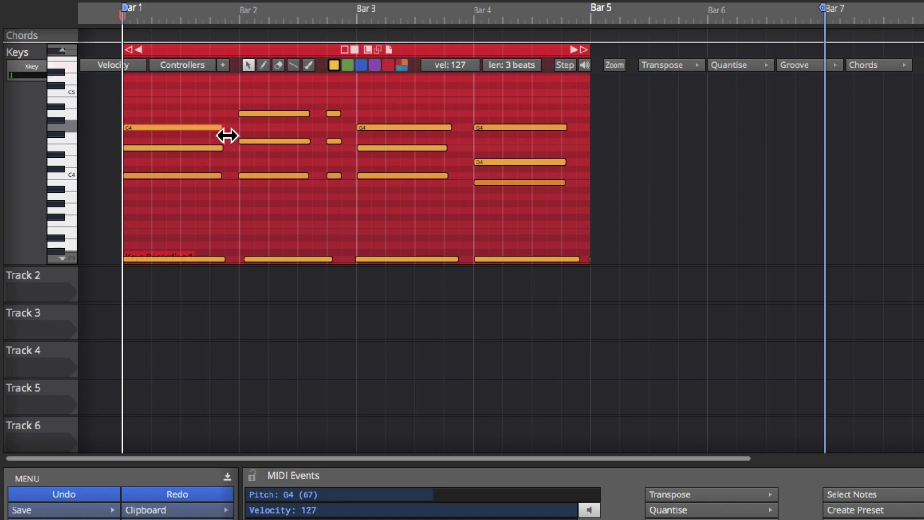
# Step: Shorten the first G4 note and undo it, then trim the bar-2 note's start later
pyautogui.moveTo(226, 136)
pyautogui.mouseDown()
pyautogui.moveTo(153, 139)
pyautogui.moveTo(214, 135)
pyautogui.mouseUp()
pyautogui.hotkey('ctrl', 'z')
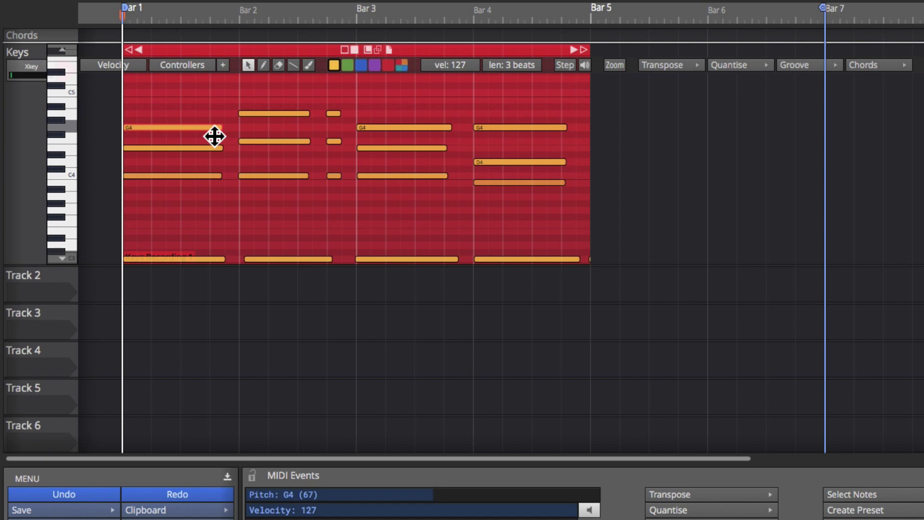
pyautogui.click(245, 119)
pyautogui.moveTo(246, 121)
pyautogui.mouseDown()
pyautogui.moveTo(254, 120)
pyautogui.moveTo(255, 149)
pyautogui.mouseUp()
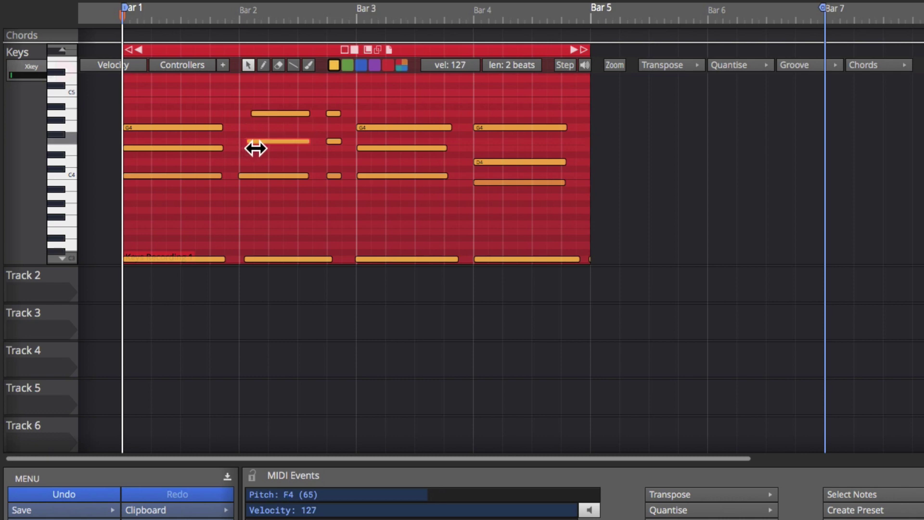
# Step: Play the clip from a chosen ruler position, then undo the note trims
pyautogui.click(190, 29)
pyautogui.press('space')
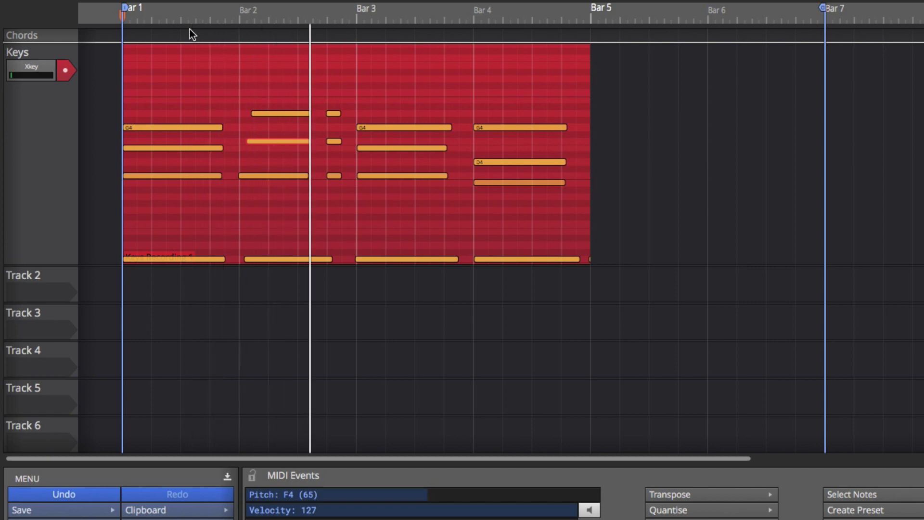
pyautogui.hotkey('ctrl', 'z')
pyautogui.hotkey('ctrl', 'z')
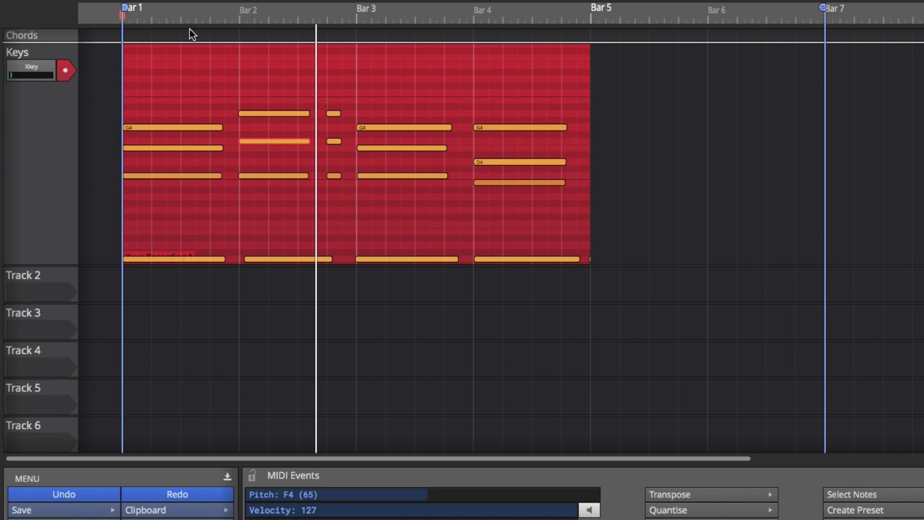
# Step: In the reopened piano roll, drag the selected bar 1–2 notes together, then deselect
pyautogui.doubleClick(192, 47)
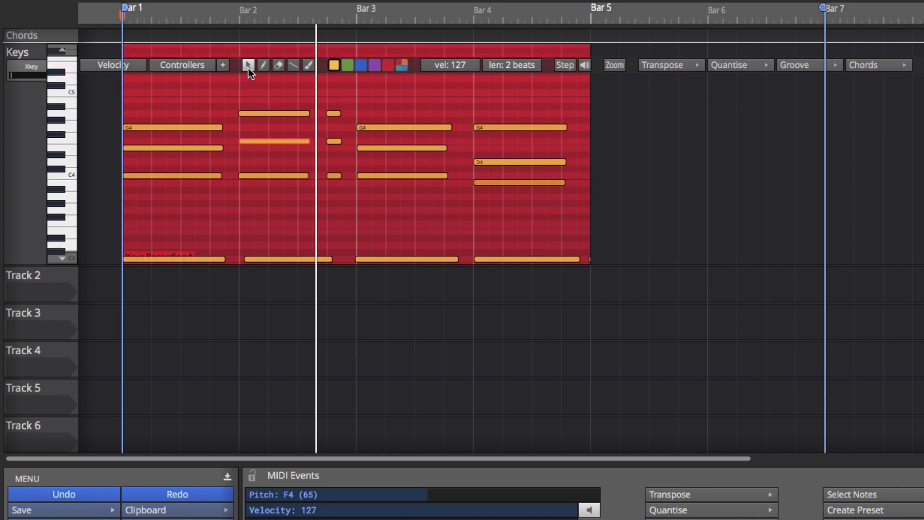
pyautogui.moveTo(145, 90); pyautogui.dragTo(320, 201)
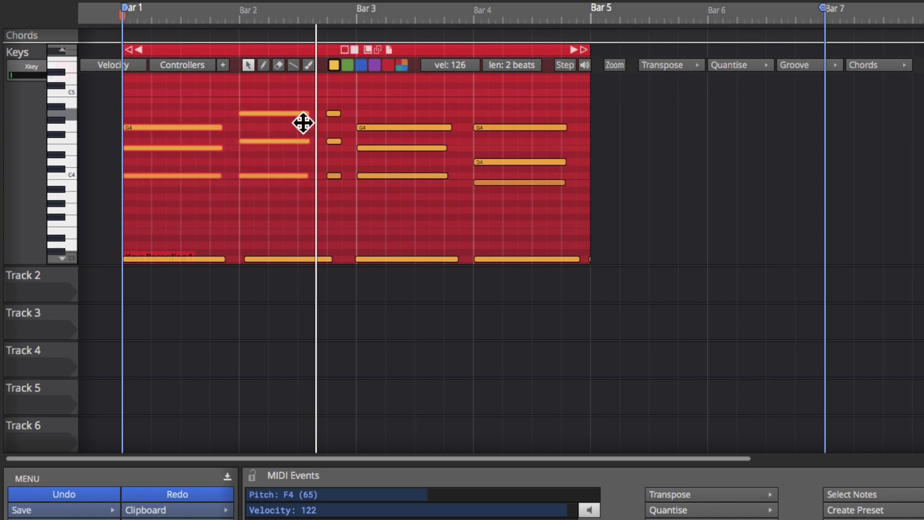
pyautogui.moveTo(303, 124)
pyautogui.mouseDown()
pyautogui.moveTo(300, 108)
pyautogui.moveTo(296, 120)
pyautogui.mouseUp()
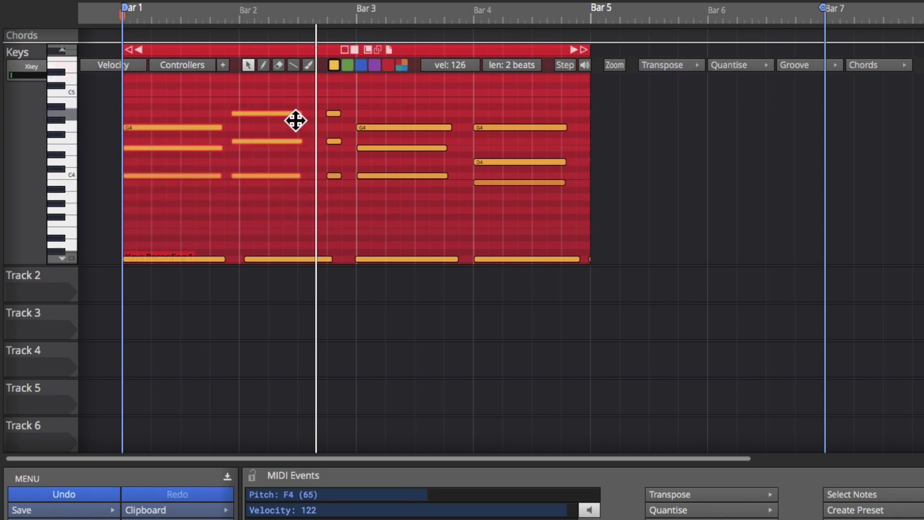
pyautogui.click(295, 229)
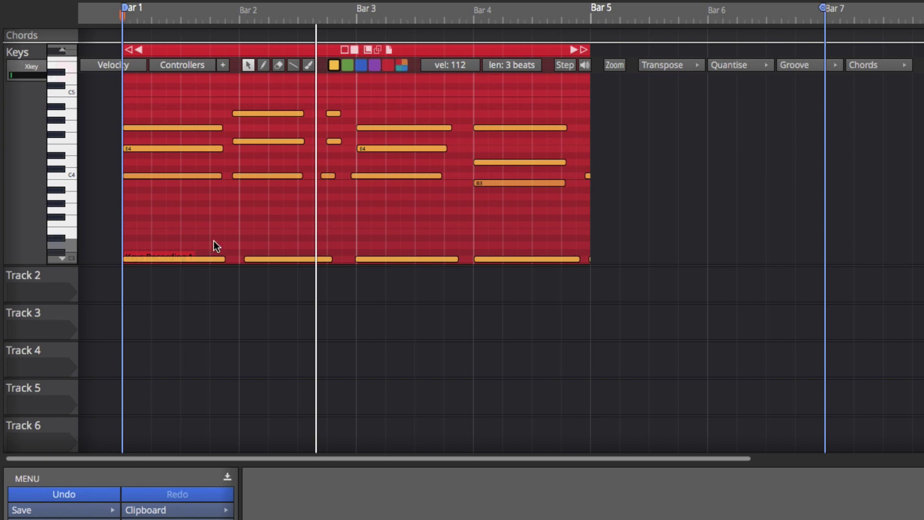
# Step: Select all C4 notes from the keyboard key and drag them down to B3
pyautogui.click(68, 176)
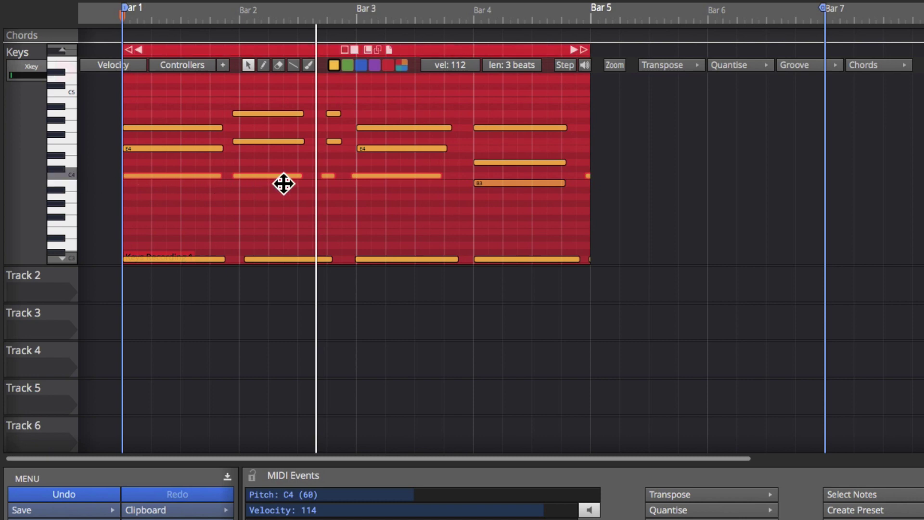
pyautogui.moveTo(284, 181)
pyautogui.mouseDown()
pyautogui.moveTo(280, 212)
pyautogui.moveTo(280, 192)
pyautogui.mouseUp()
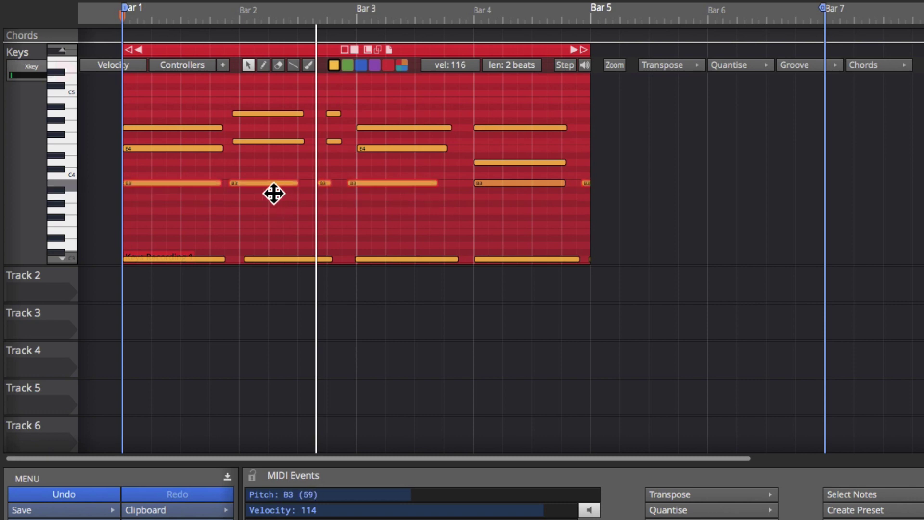
pyautogui.scroll(3, 273, 192)
# Step: Lower the first G4 note's velocity to 121 in the MIDI Events panel
pyautogui.click(316, 161)
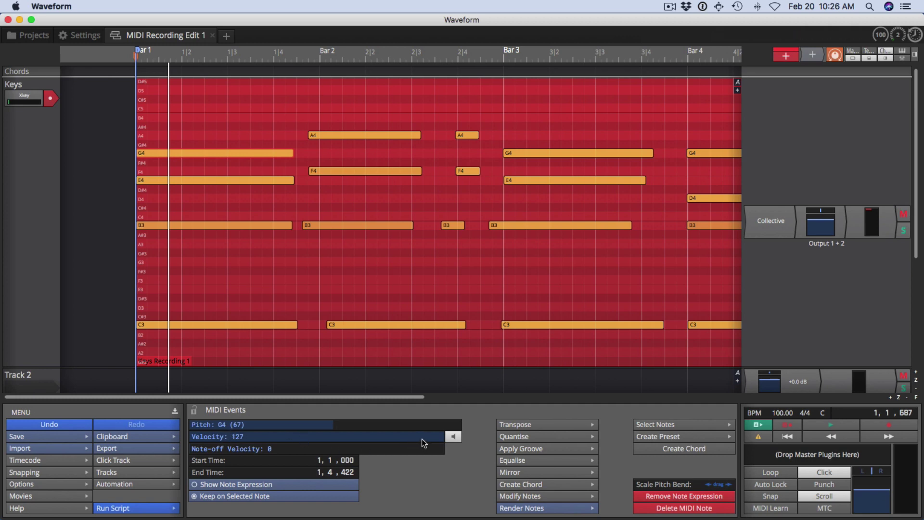
pyautogui.moveTo(422, 438)
pyautogui.mouseDown()
pyautogui.moveTo(350, 439)
pyautogui.moveTo(431, 437)
pyautogui.mouseUp()
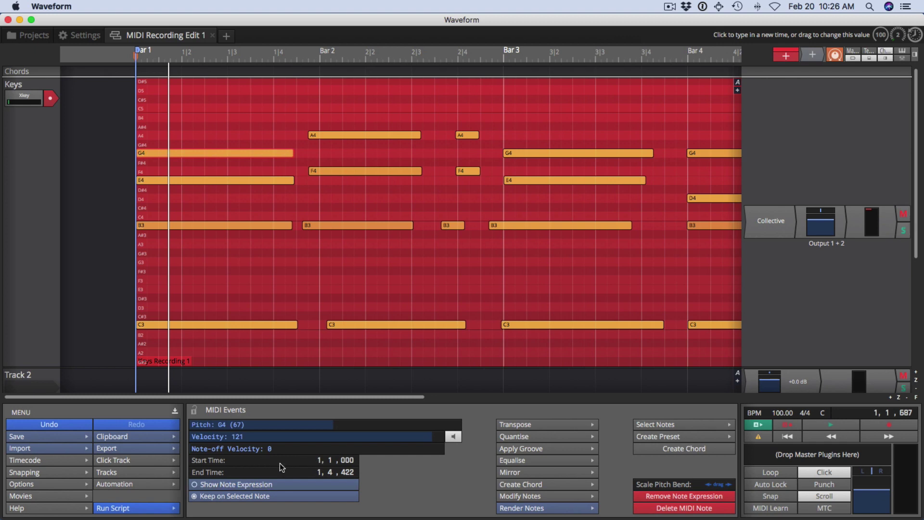
pyautogui.click(345, 461)
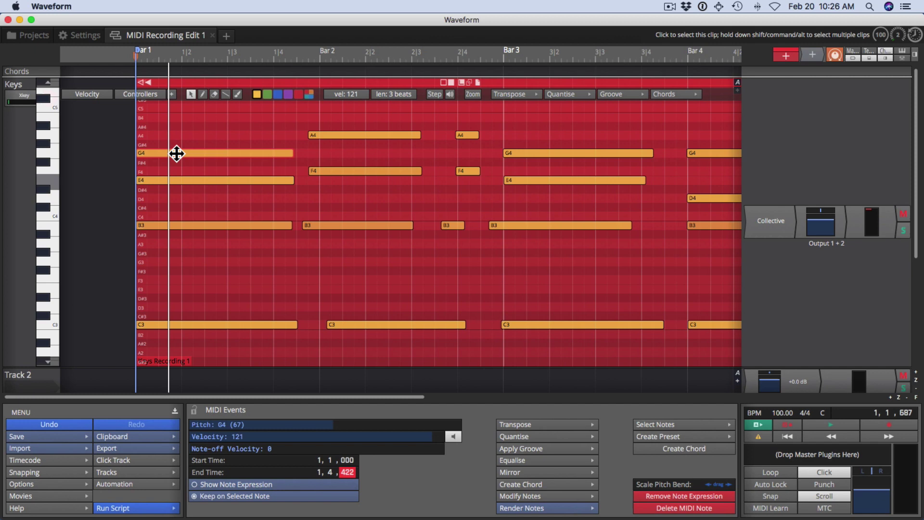
pyautogui.moveTo(219, 95)
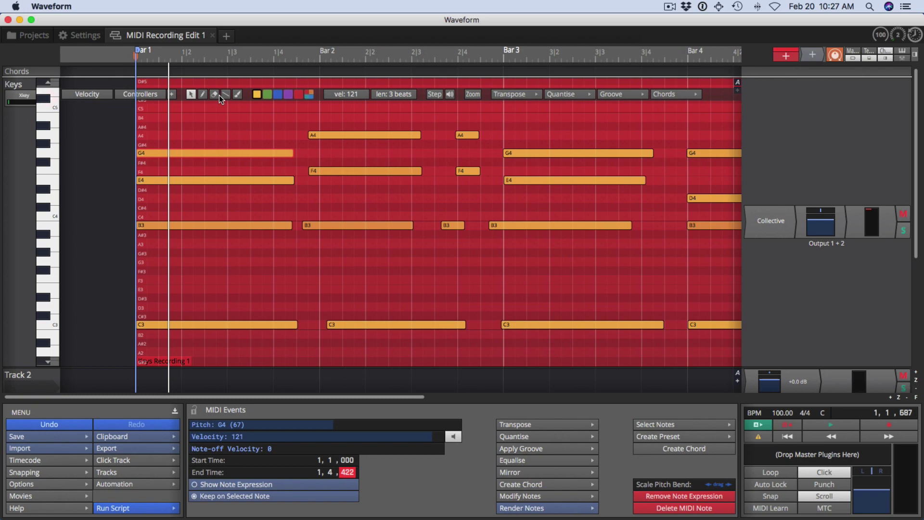
# Step: Set the default MIDI editor vertical scale to 4 octaves in Options, then confirm it
pyautogui.click(44, 481)
pyautogui.moveTo(97, 292)
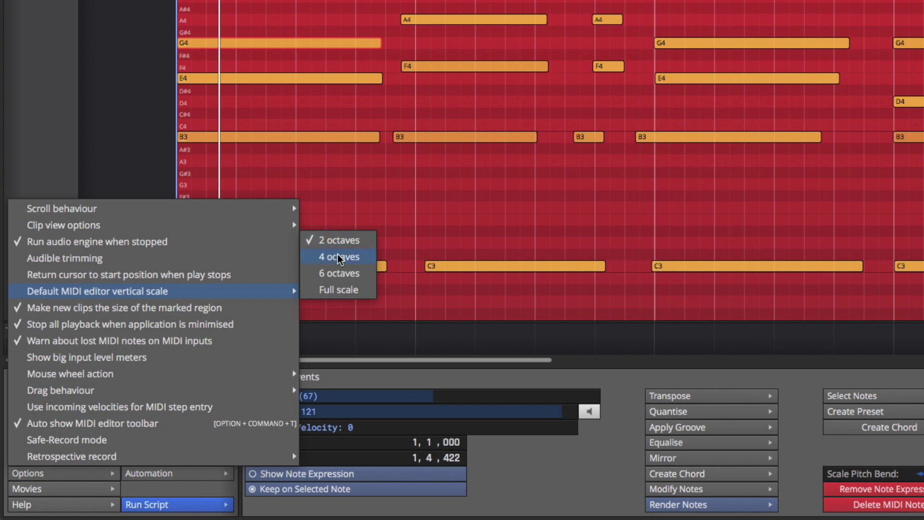
pyautogui.click(337, 254)
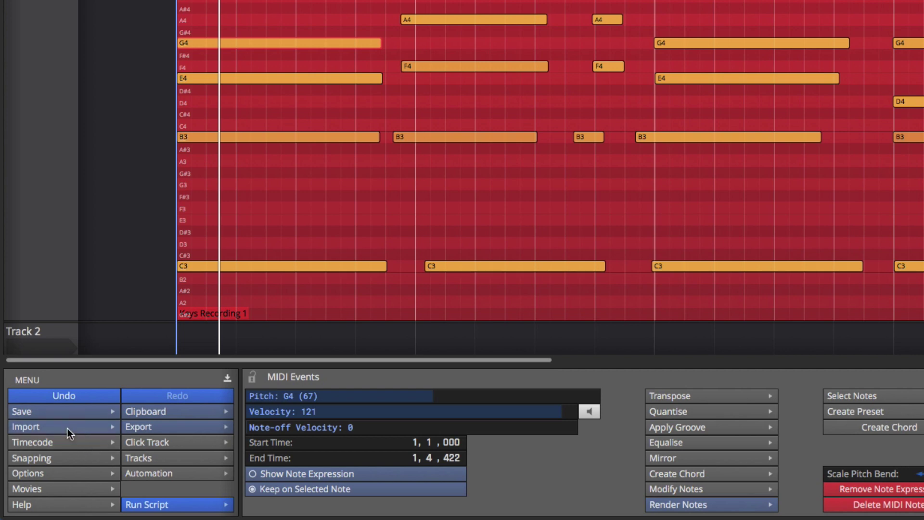
pyautogui.click(66, 474)
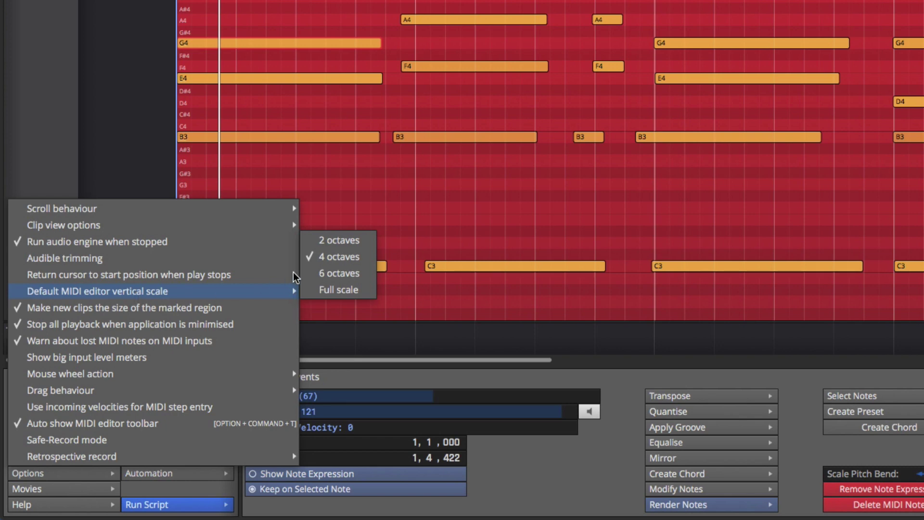
pyautogui.click(353, 244)
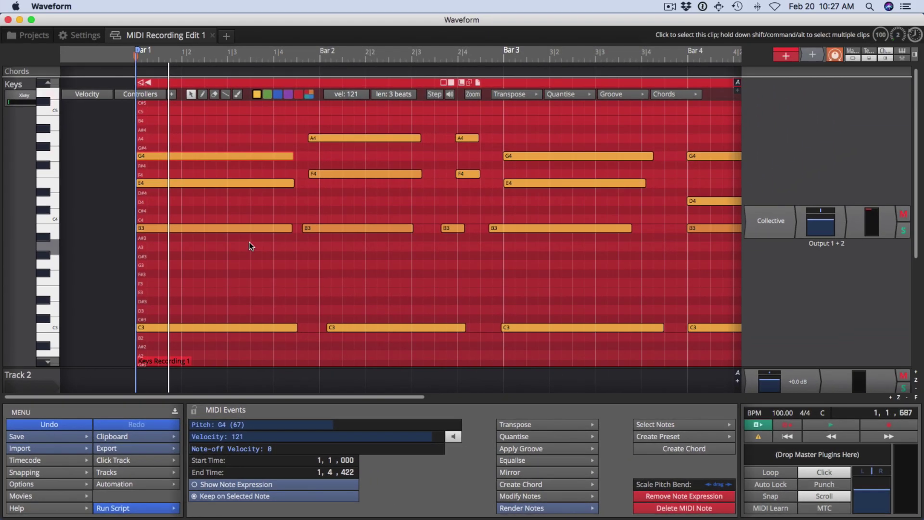
pyautogui.scroll(3, 254, 248)
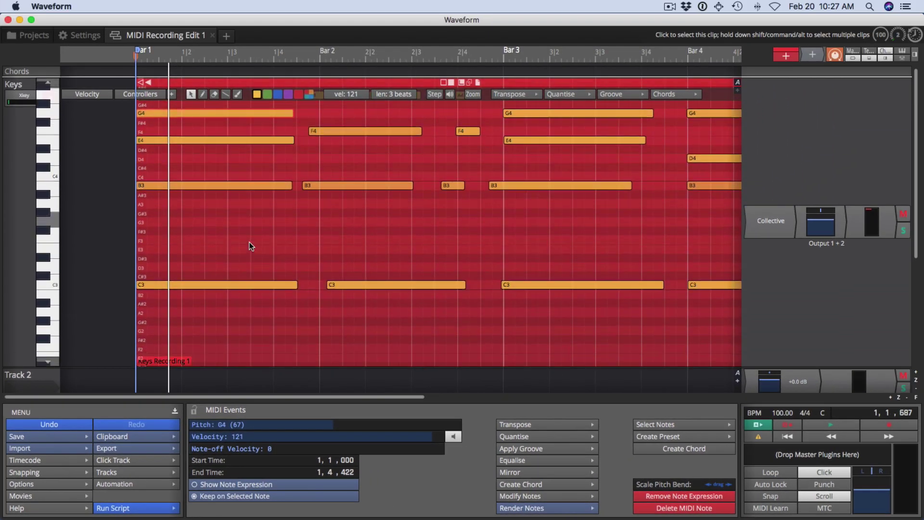
pyautogui.scroll(-3, 254, 247)
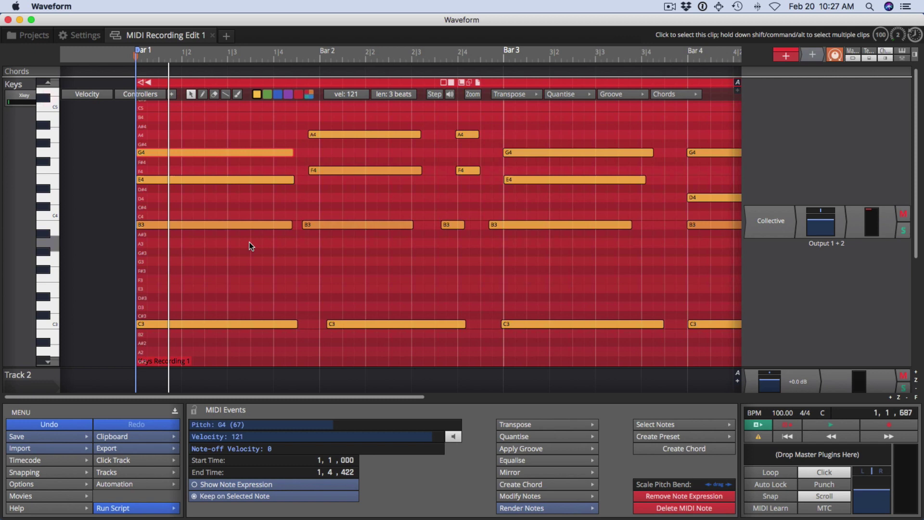
pyautogui.scroll(-5, 253, 247)
pyautogui.scroll(5, 250, 247)
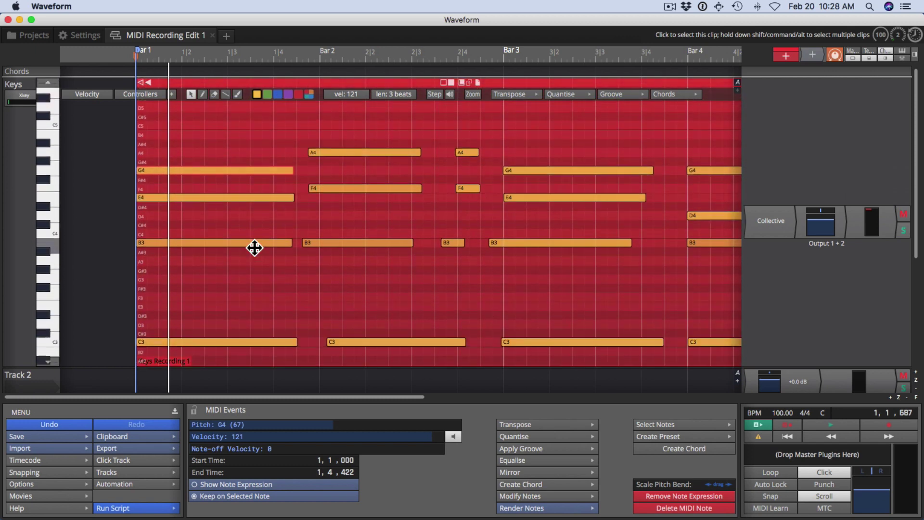
# Step: Focus the arrangement timeline ruler in preparation for zooming out
pyautogui.click(282, 73)
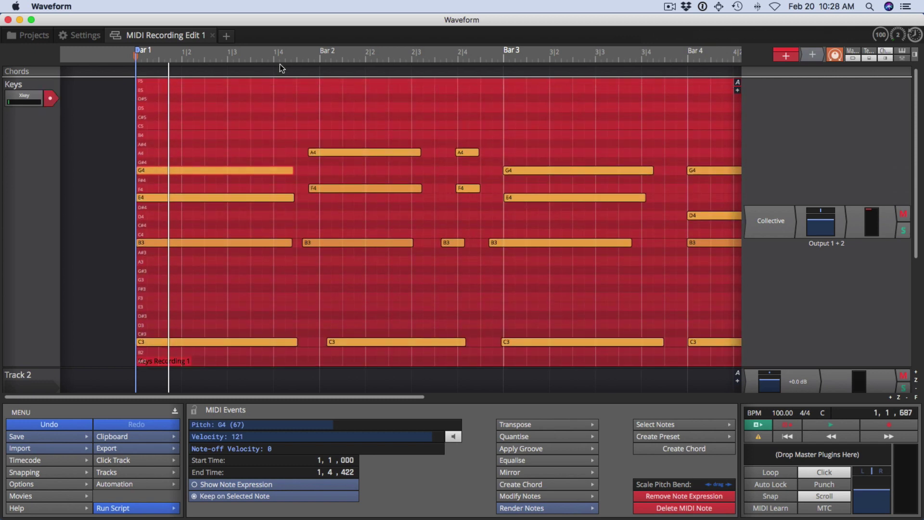
pyautogui.scroll(-2, 279, 64)
pyautogui.scroll(-2, 280, 64)
pyautogui.scroll(-3, 279, 64)
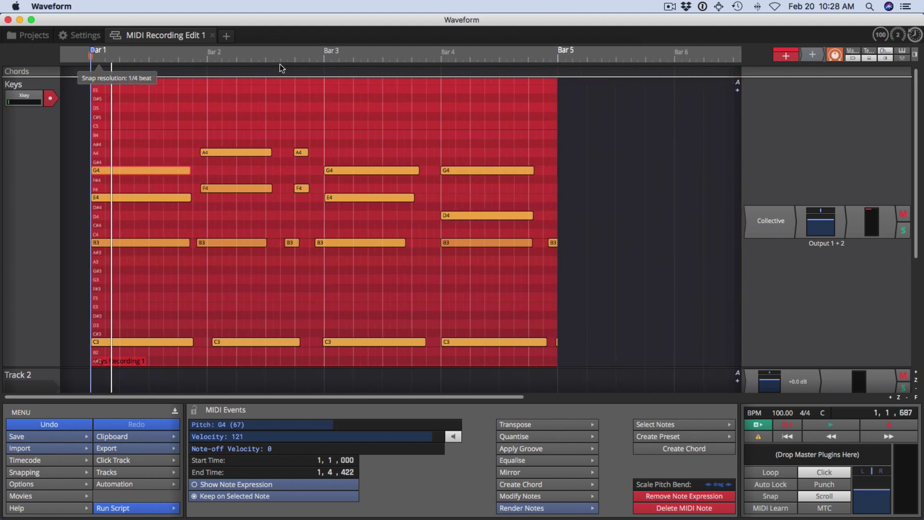
pyautogui.scroll(-1, 280, 64)
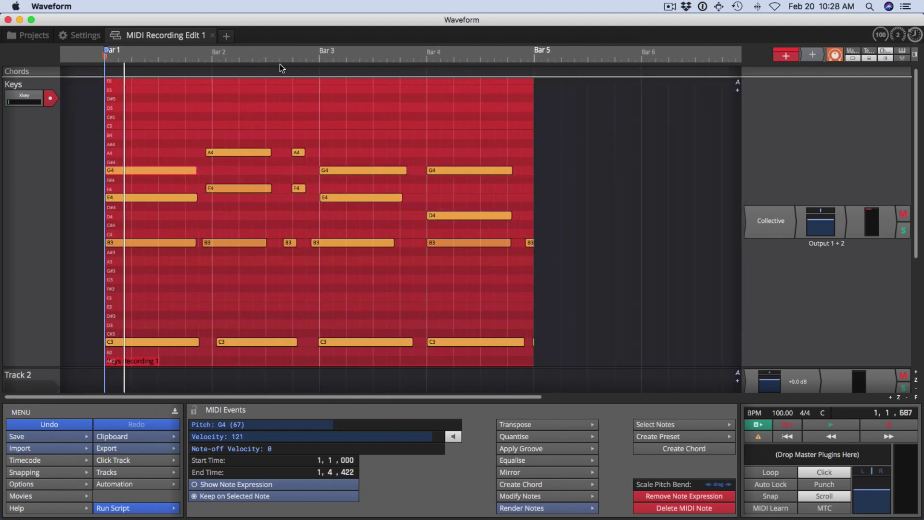
pyautogui.scroll(1, 280, 64)
pyautogui.scroll(-1, 279, 64)
pyautogui.scroll(-1, 280, 64)
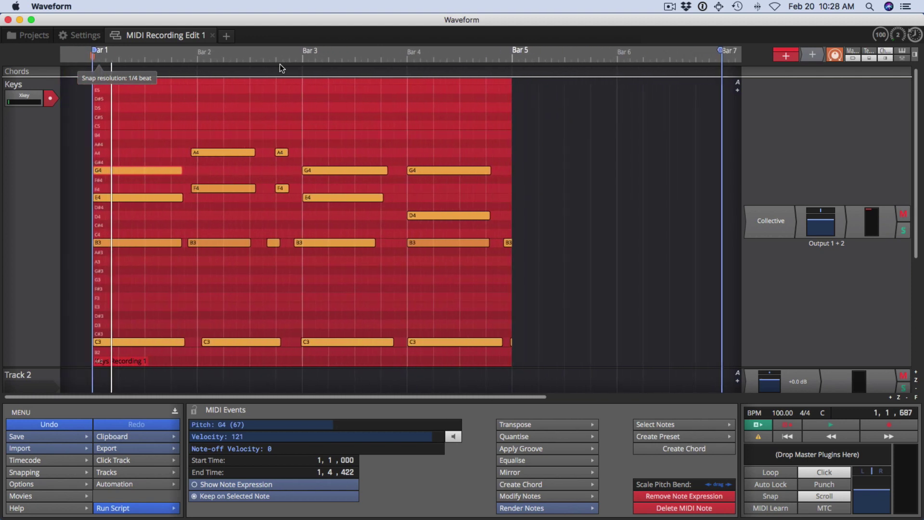
pyautogui.scroll(1, 280, 65)
pyautogui.scroll(-1, 279, 64)
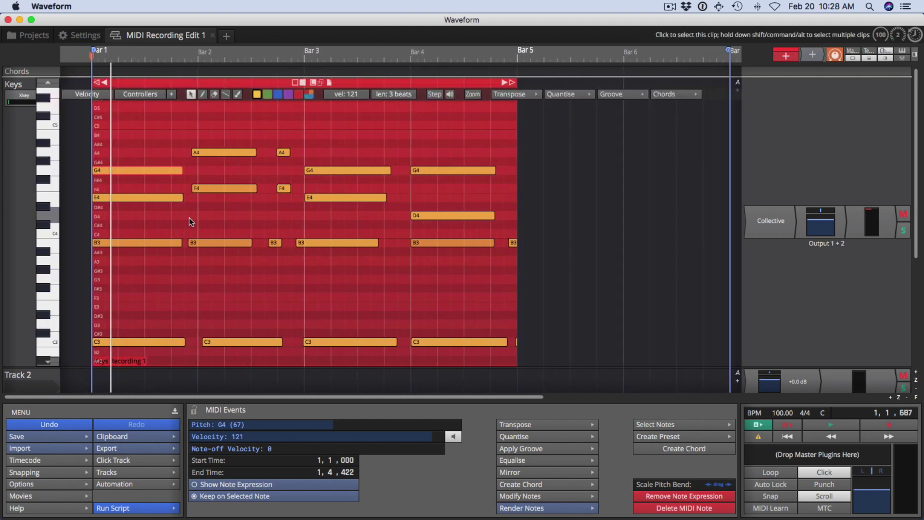
pyautogui.scroll(-2, 190, 221)
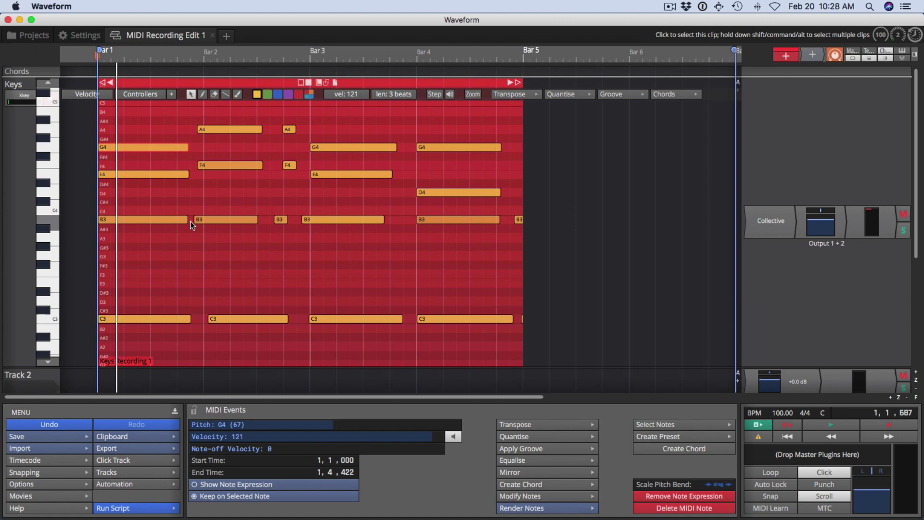
pyautogui.scroll(2, 190, 221)
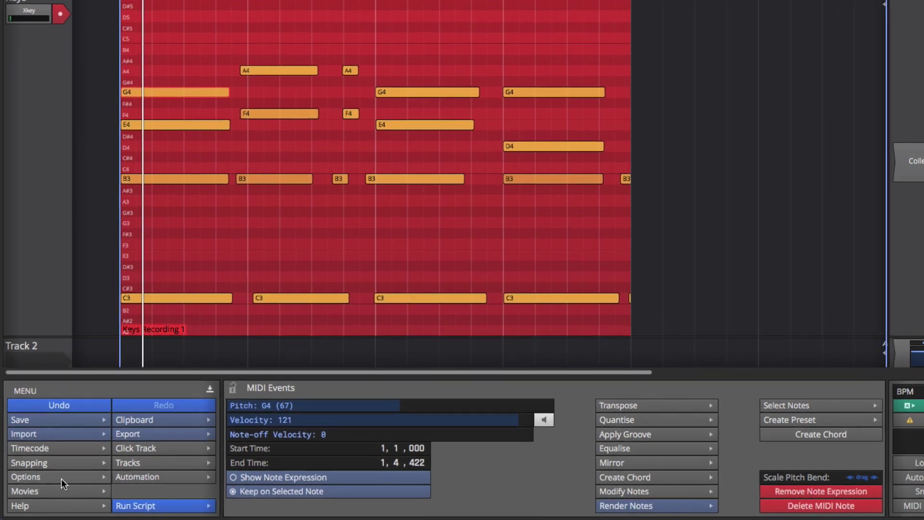
pyautogui.click(62, 477)
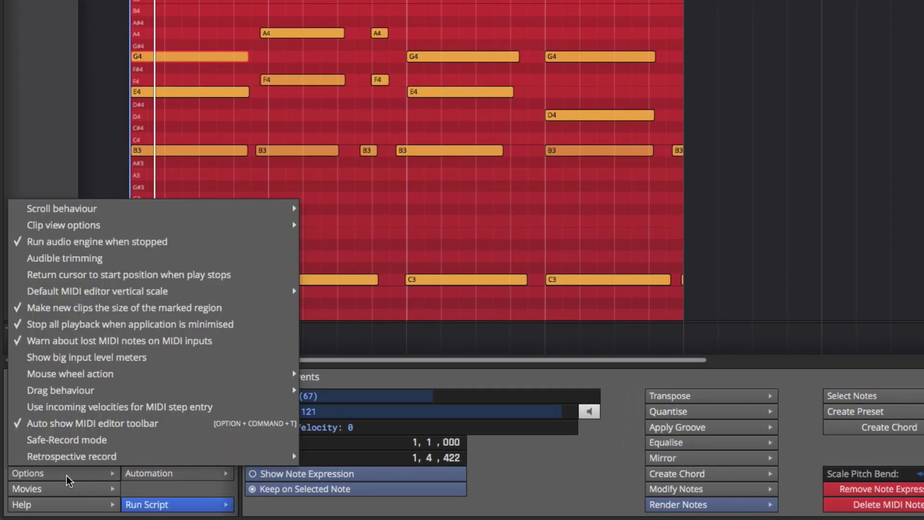
pyautogui.moveTo(71, 373)
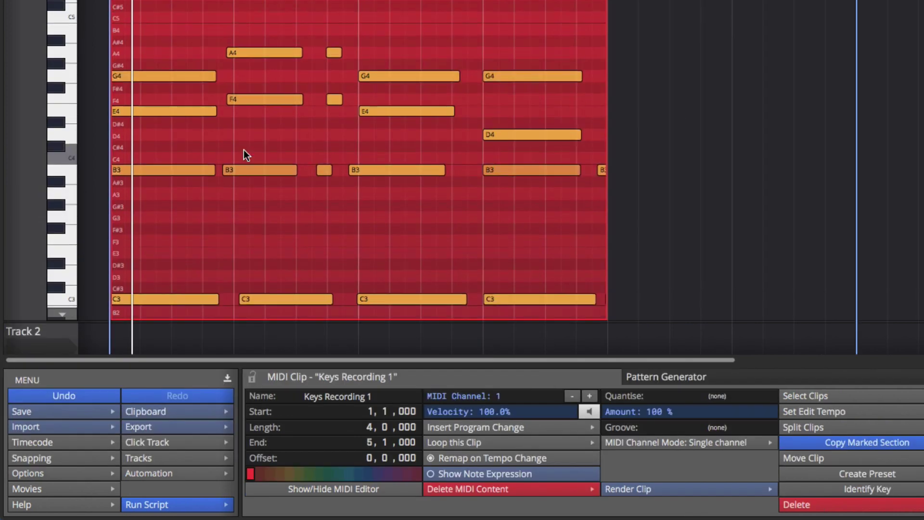
pyautogui.scroll(-2, 243, 151)
pyautogui.scroll(-2, 244, 152)
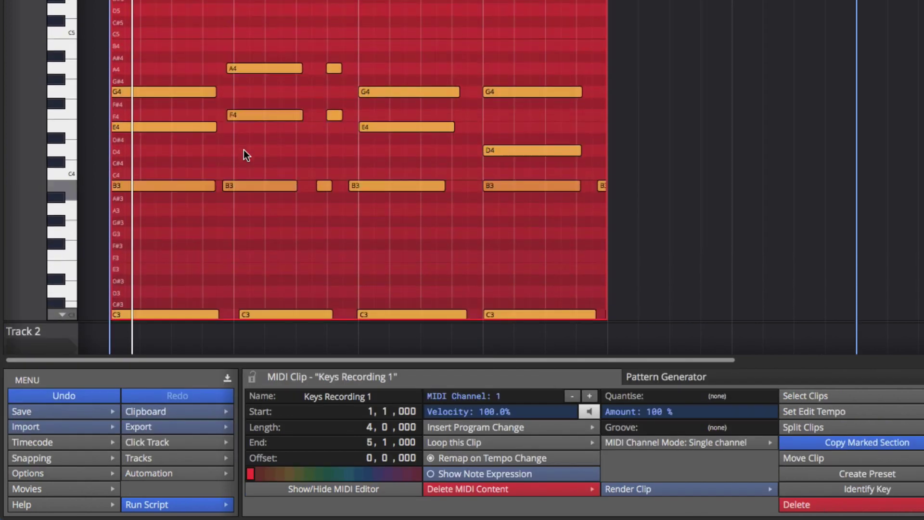
pyautogui.scroll(-2, 243, 151)
pyautogui.scroll(1, 243, 150)
pyautogui.click(29, 473)
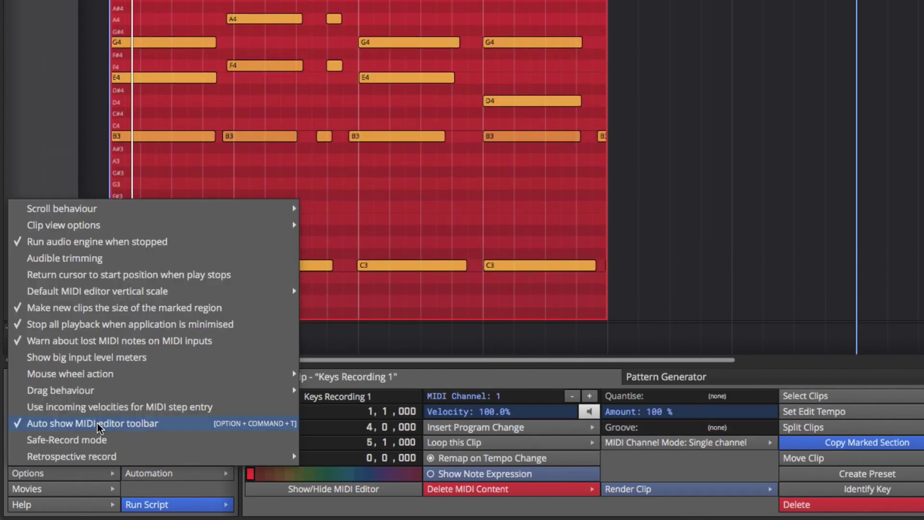
pyautogui.moveTo(71, 373)
pyautogui.click(344, 373)
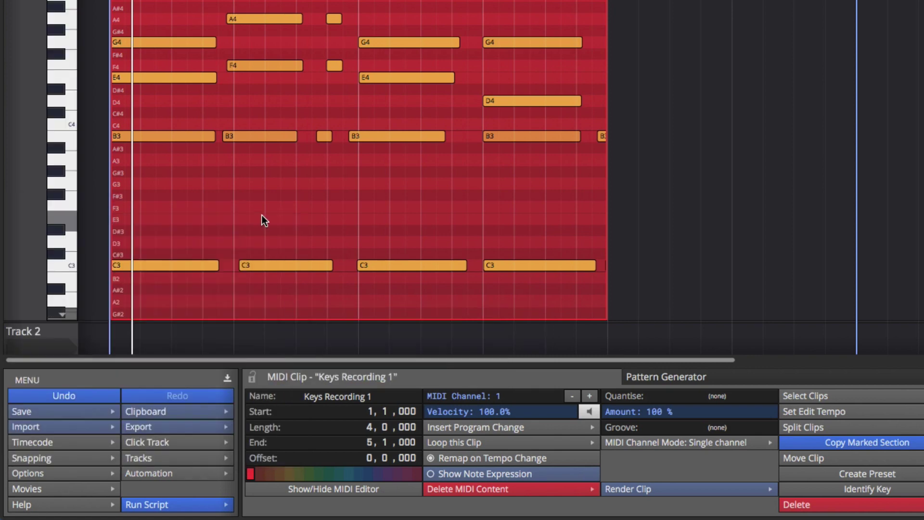
pyautogui.scroll(1, 262, 216)
pyautogui.scroll(1, 263, 216)
pyautogui.scroll(1, 262, 215)
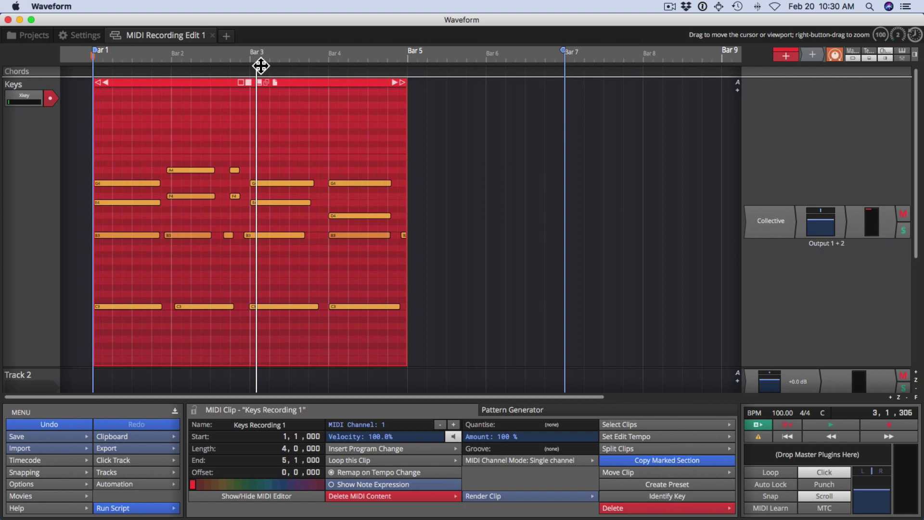
# Step: Open the clip in a separate MIDI editor, dock it, close it, and reopen it docked
pyautogui.doubleClick(172, 84)
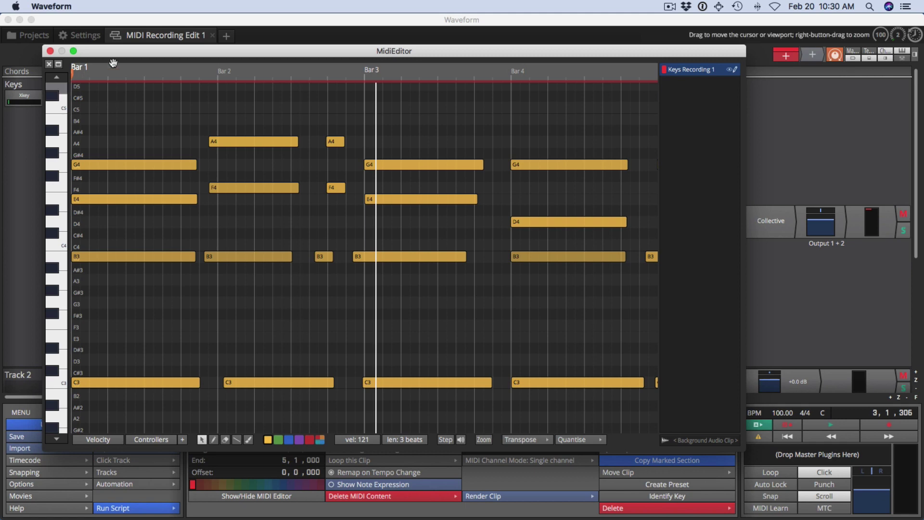
pyautogui.moveTo(112, 53); pyautogui.dragTo(179, 157)
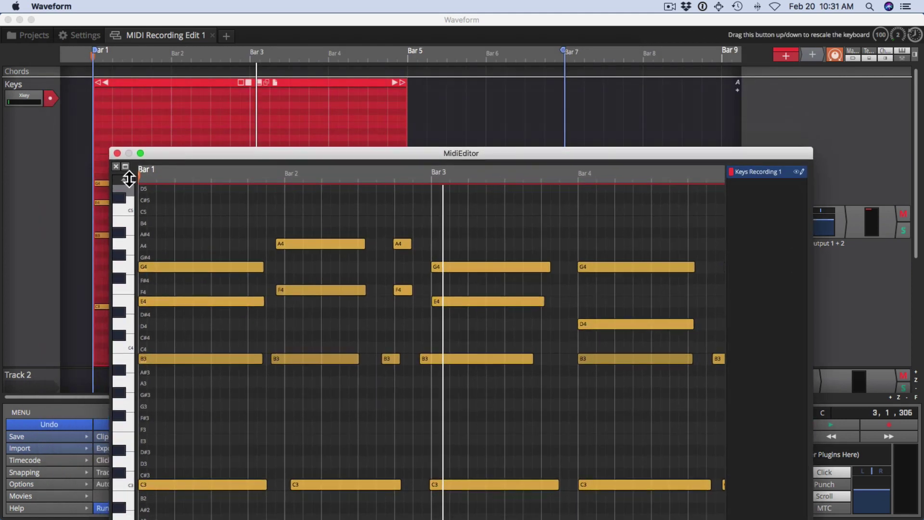
pyautogui.click(125, 168)
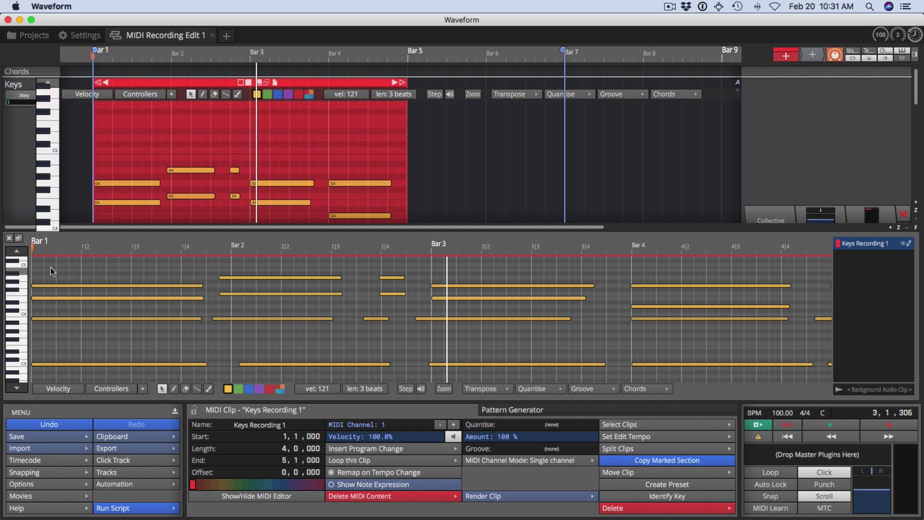
pyautogui.click(8, 240)
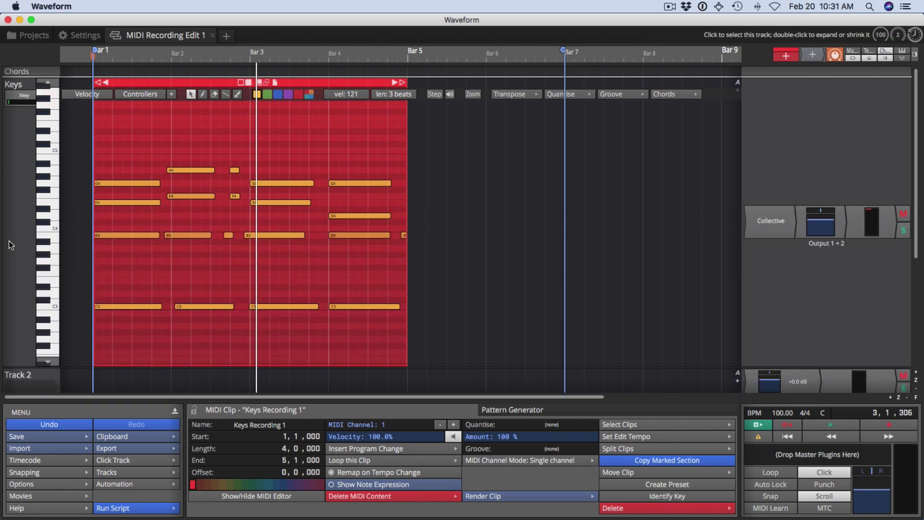
pyautogui.doubleClick(189, 83)
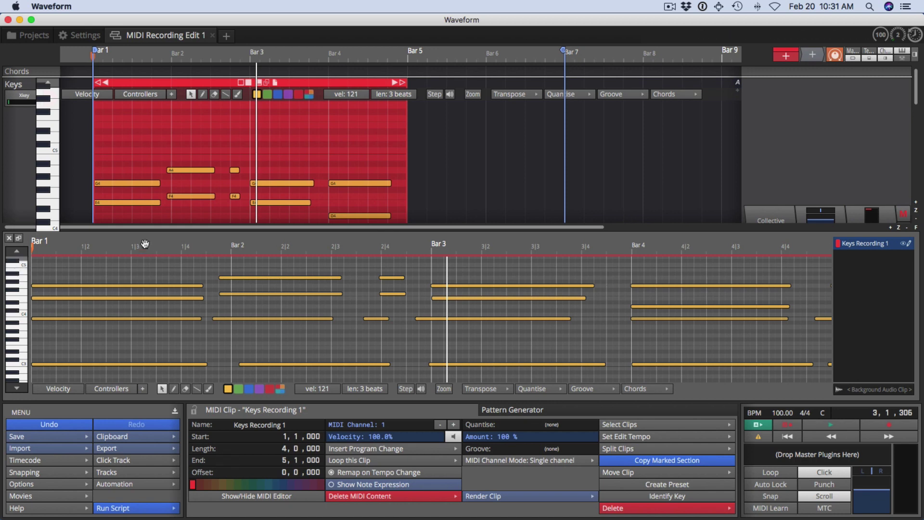
# Step: Undock and maximise the MIDI editor, then slightly shorten bar 1's first G4 note
pyautogui.click(17, 238)
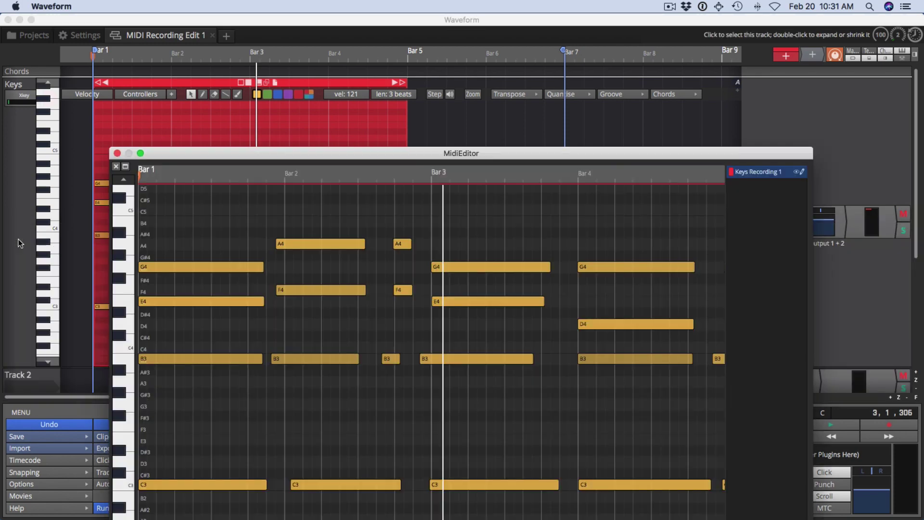
pyautogui.moveTo(386, 152); pyautogui.dragTo(316, 83)
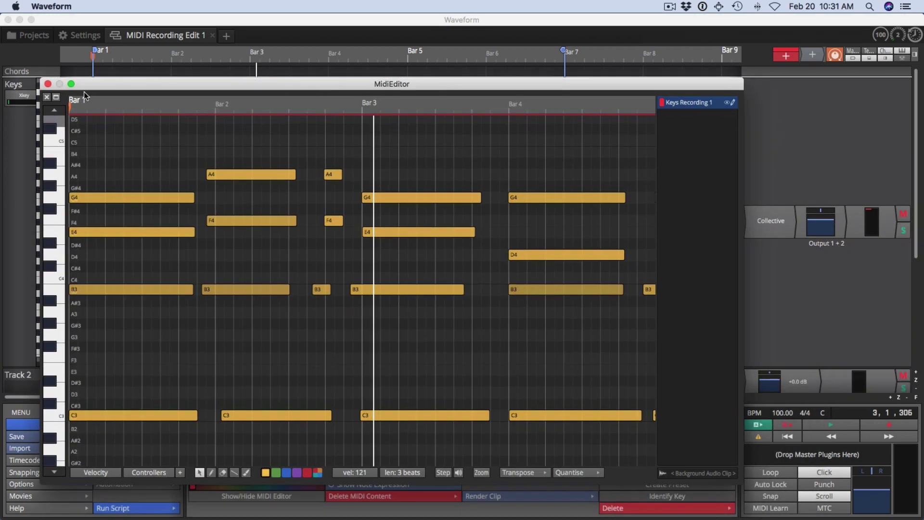
pyautogui.click(71, 85)
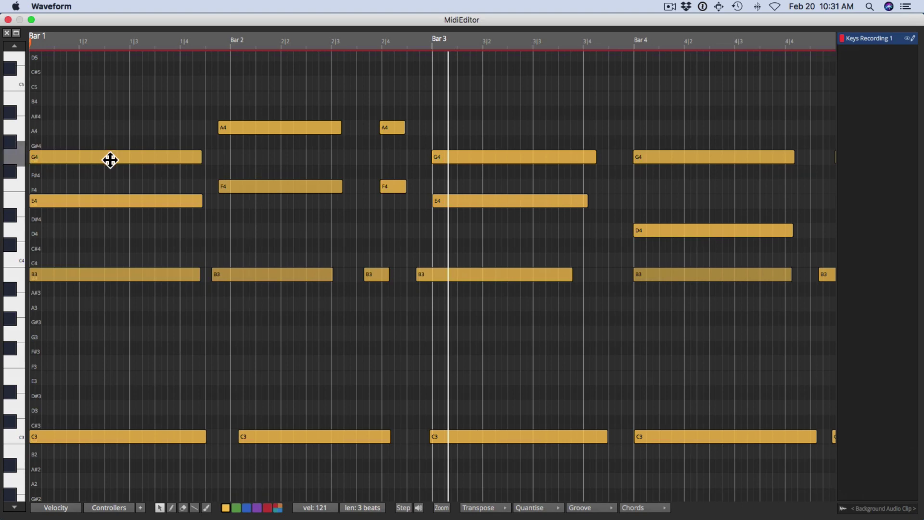
pyautogui.moveTo(109, 157)
pyautogui.mouseDown()
pyautogui.moveTo(106, 137)
pyautogui.moveTo(105, 156)
pyautogui.mouseUp()
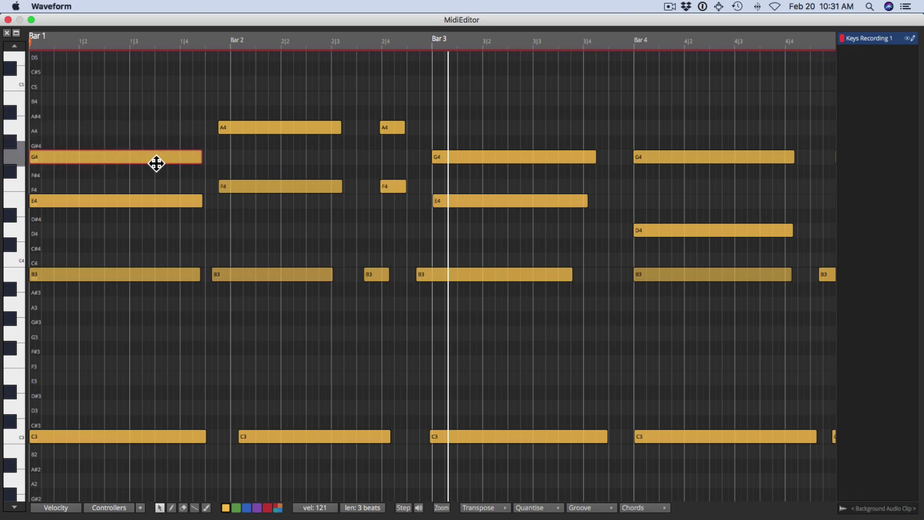
pyautogui.moveTo(206, 161)
pyautogui.mouseDown()
pyautogui.moveTo(165, 160)
pyautogui.moveTo(198, 161)
pyautogui.mouseUp()
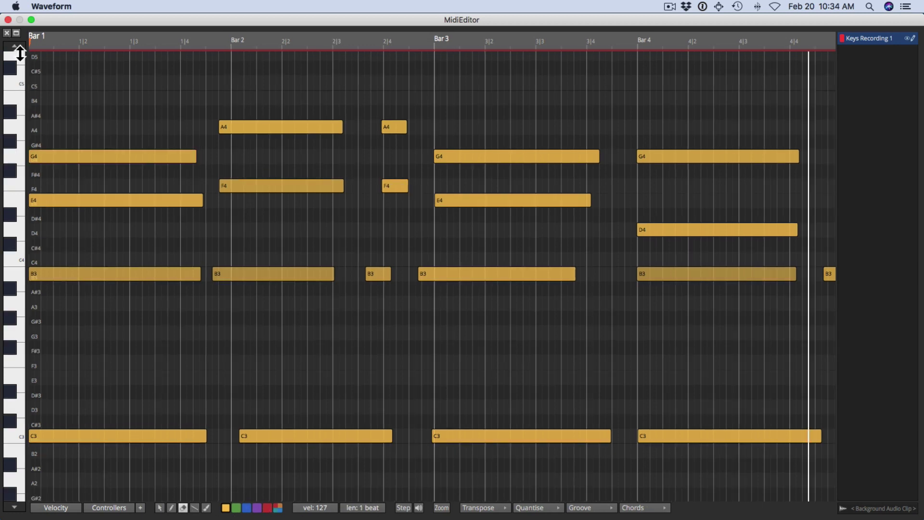
# Step: Close the floating editor, reopen the clip's notes inline, and enable grid snapping
pyautogui.click(7, 33)
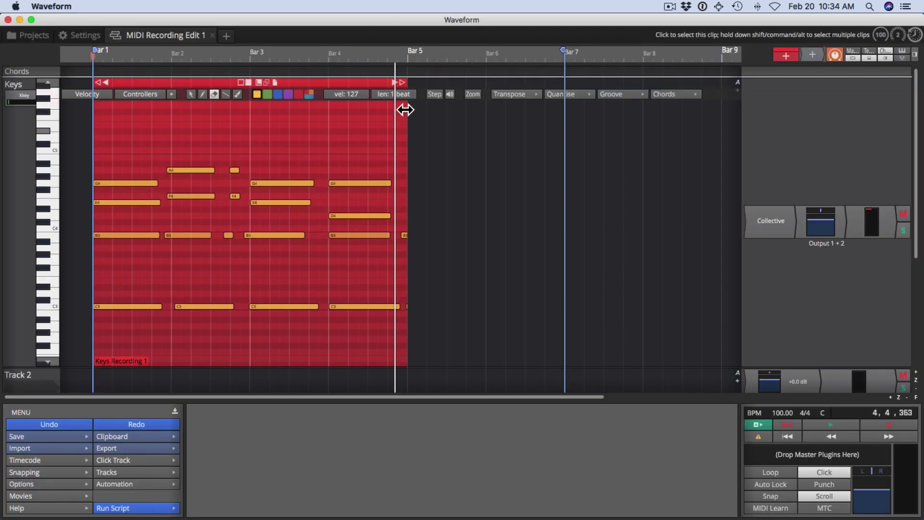
pyautogui.doubleClick(367, 71)
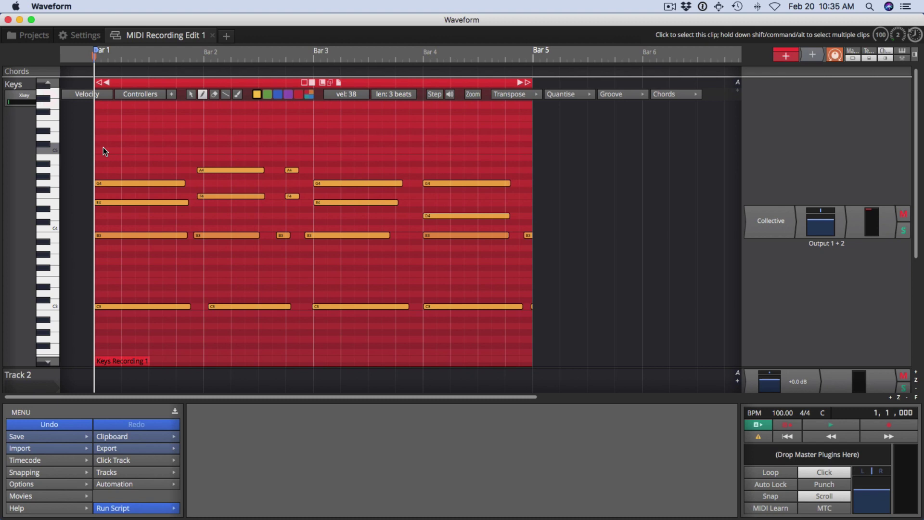
pyautogui.click(775, 499)
pyautogui.moveTo(110, 137)
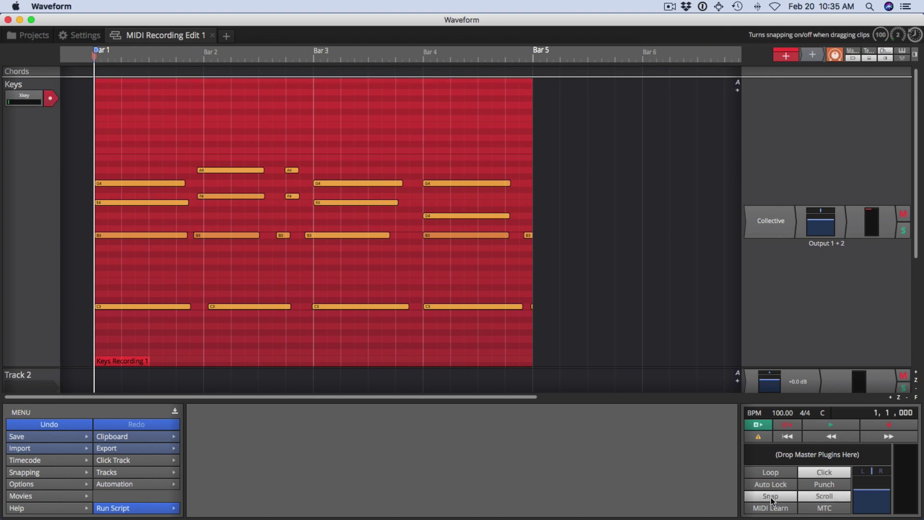
# Step: Draw and stretch a D#5 note at the clip start, then delete it and a redrawn one
pyautogui.click(109, 134)
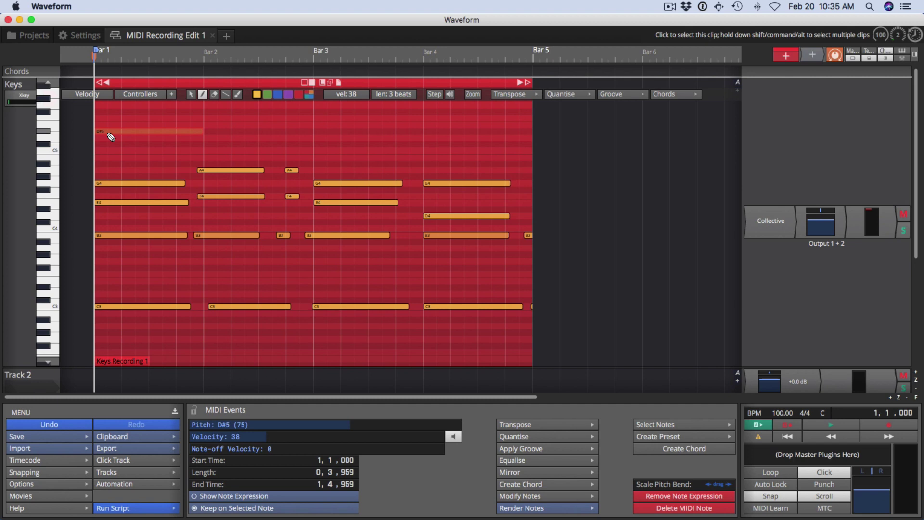
pyautogui.moveTo(110, 136)
pyautogui.mouseDown()
pyautogui.moveTo(278, 140)
pyautogui.moveTo(272, 116)
pyautogui.moveTo(271, 133)
pyautogui.mouseUp()
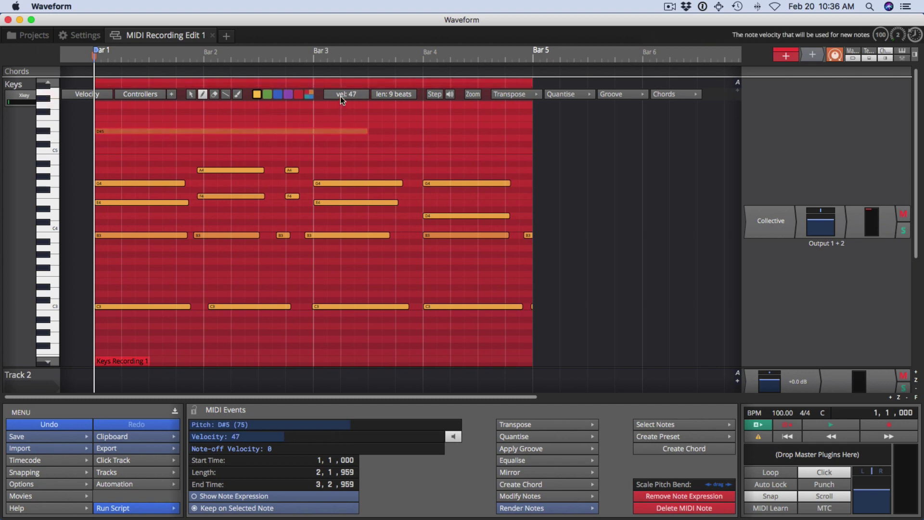
pyautogui.press('Delete')
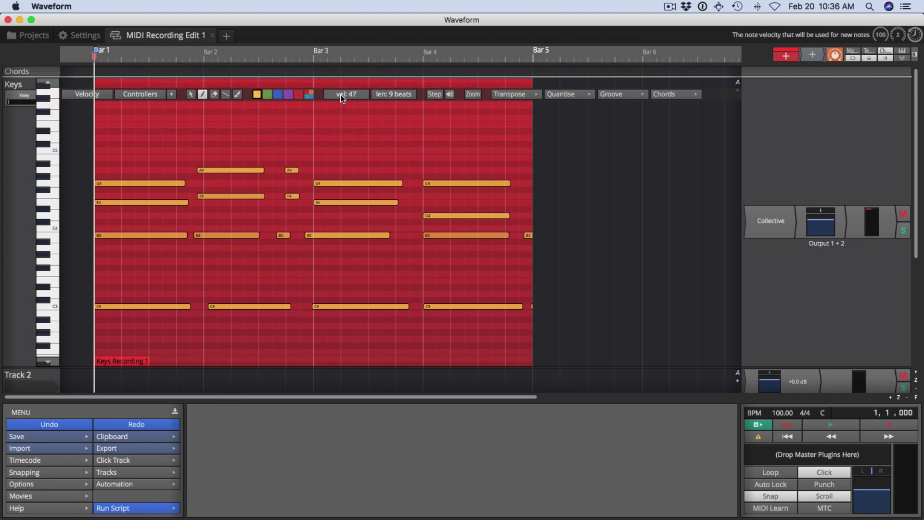
pyautogui.moveTo(114, 136)
pyautogui.mouseDown()
pyautogui.moveTo(122, 119)
pyautogui.moveTo(126, 128)
pyautogui.mouseUp()
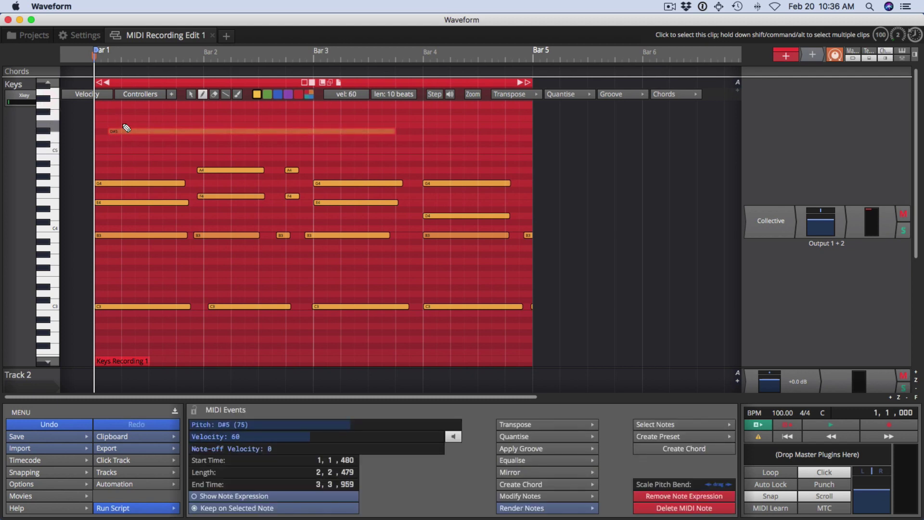
pyautogui.press('Delete')
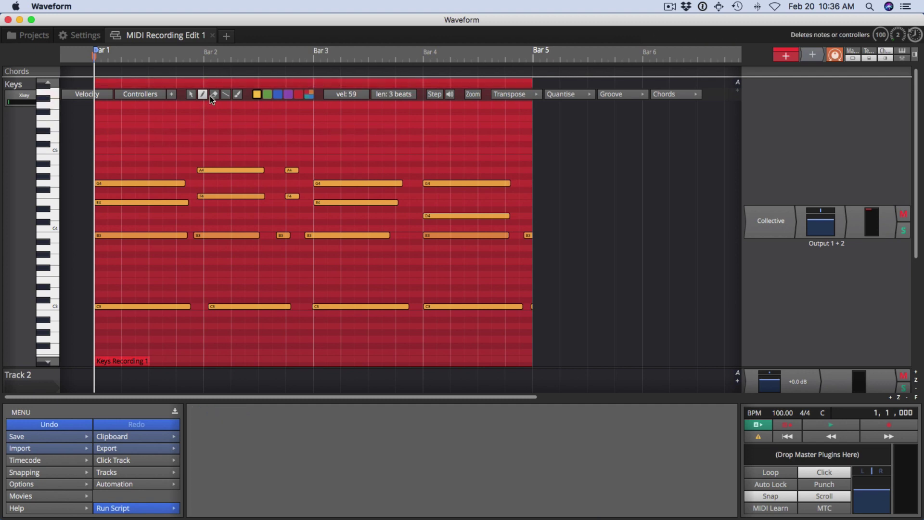
# Step: With the eraser, remove the G4, E4 and B3 notes in bar 1 and the B3, F4 and A4 notes in bar 2
pyautogui.click(213, 95)
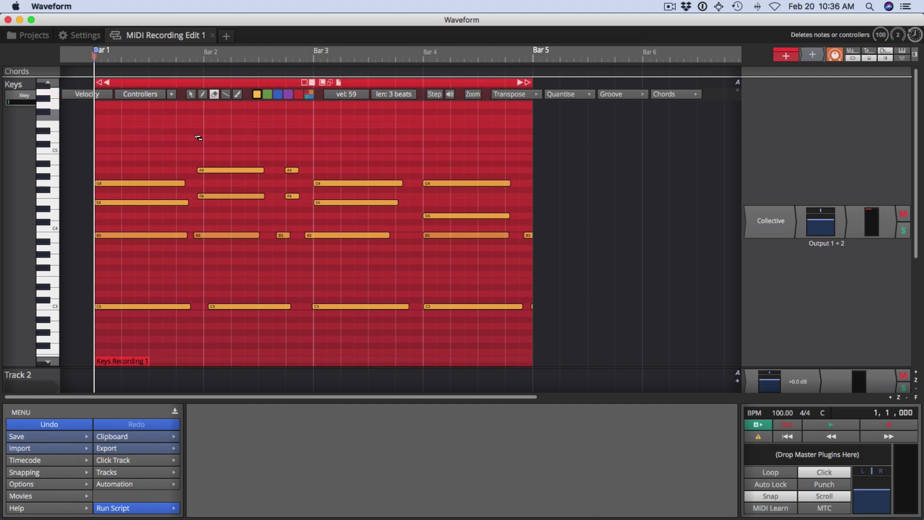
pyautogui.click(147, 184)
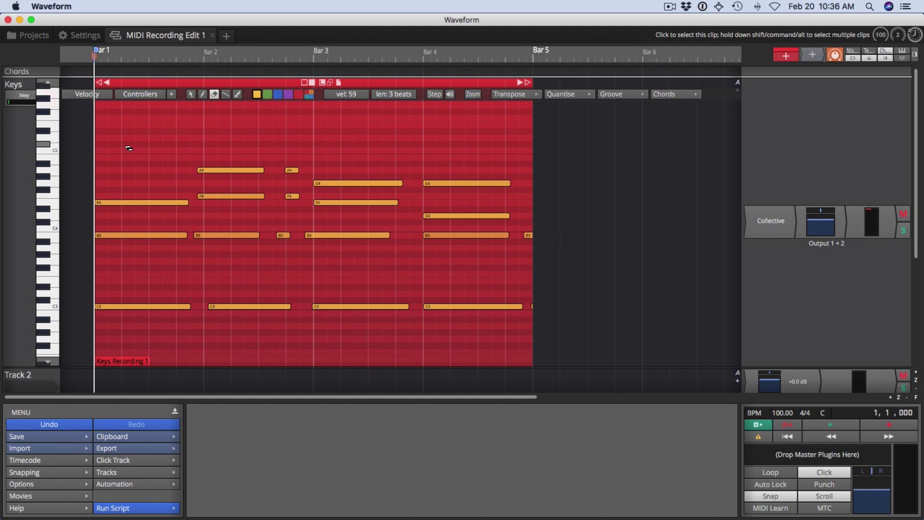
pyautogui.click(139, 203)
pyautogui.click(143, 235)
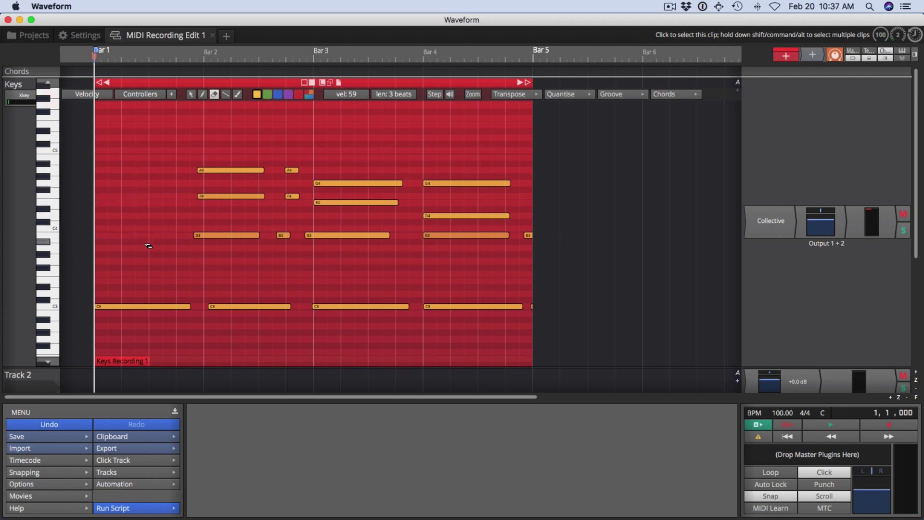
pyautogui.click(206, 235)
pyautogui.click(213, 196)
pyautogui.click(238, 170)
pyautogui.click(283, 235)
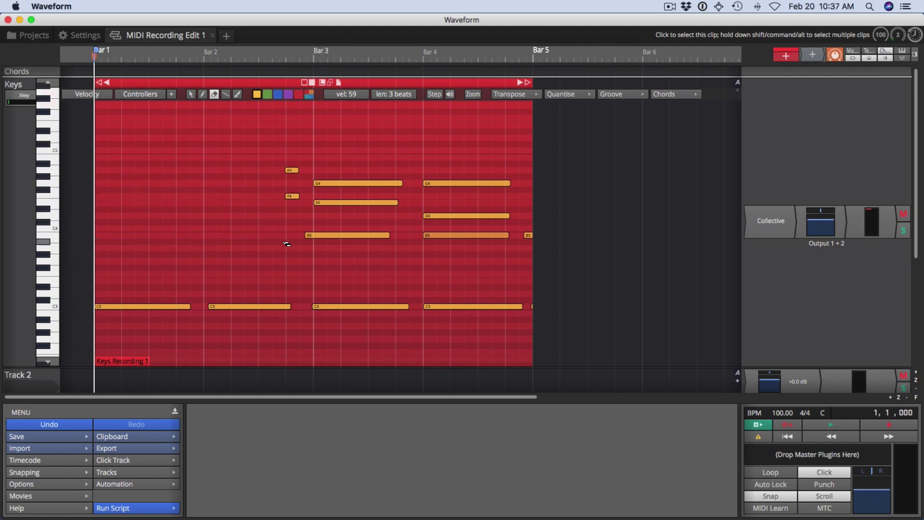
pyautogui.click(293, 195)
# Step: Erase the bar 3 and bar 4 notes, then undo so only the first G4 stays deleted
pyautogui.click(292, 170)
pyautogui.click(339, 183)
pyautogui.click(346, 202)
pyautogui.click(355, 235)
pyautogui.click(434, 235)
pyautogui.click(433, 216)
pyautogui.click(436, 183)
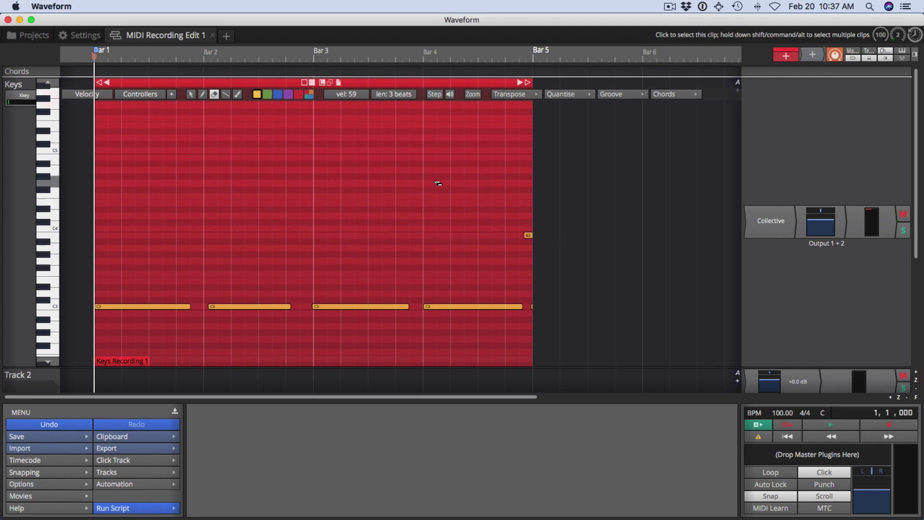
pyautogui.press('super+z')
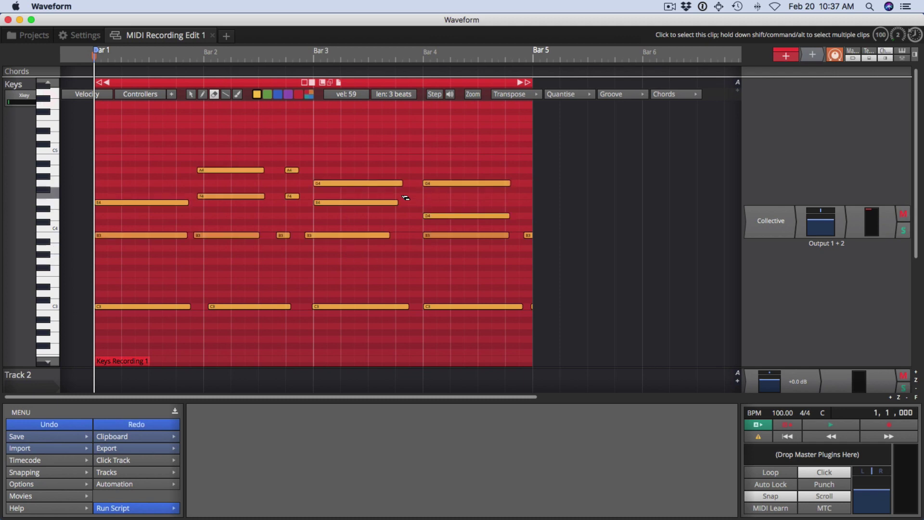
pyautogui.click(226, 96)
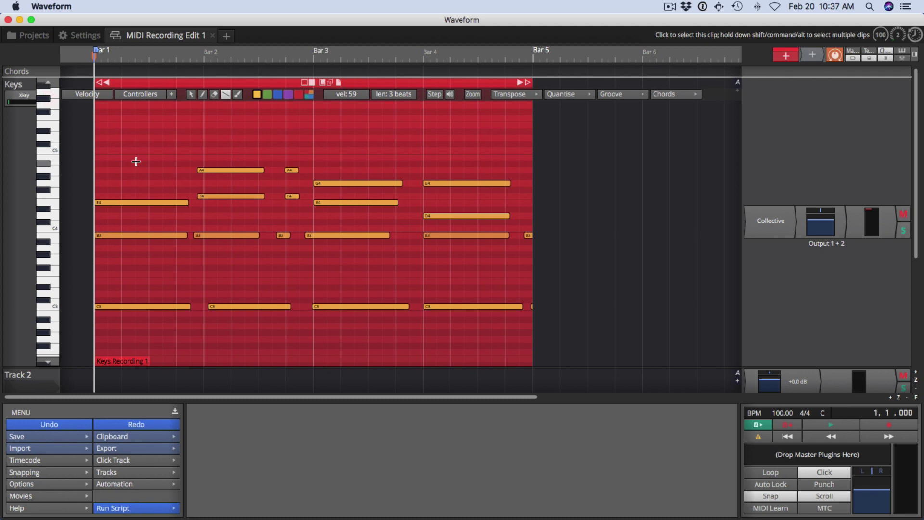
pyautogui.moveTo(135, 160); pyautogui.dragTo(224, 126)
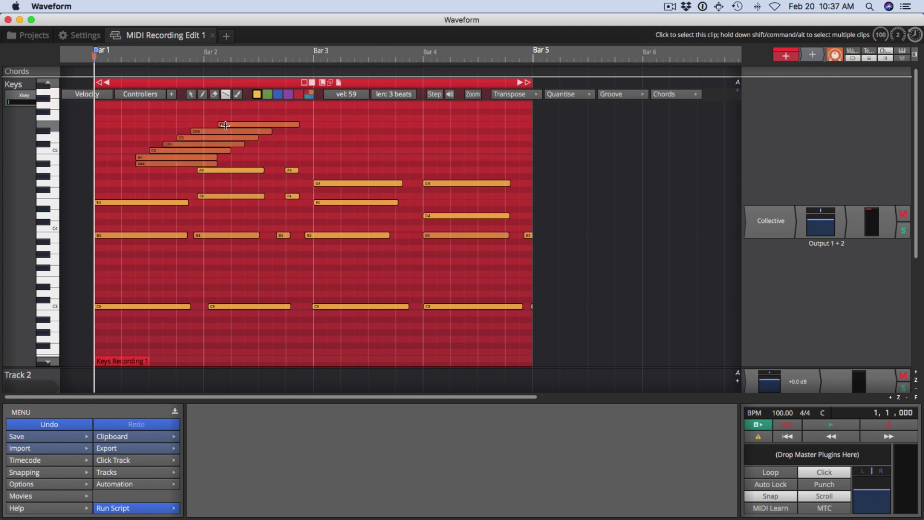
pyautogui.hotkey('ctrl', 'z')
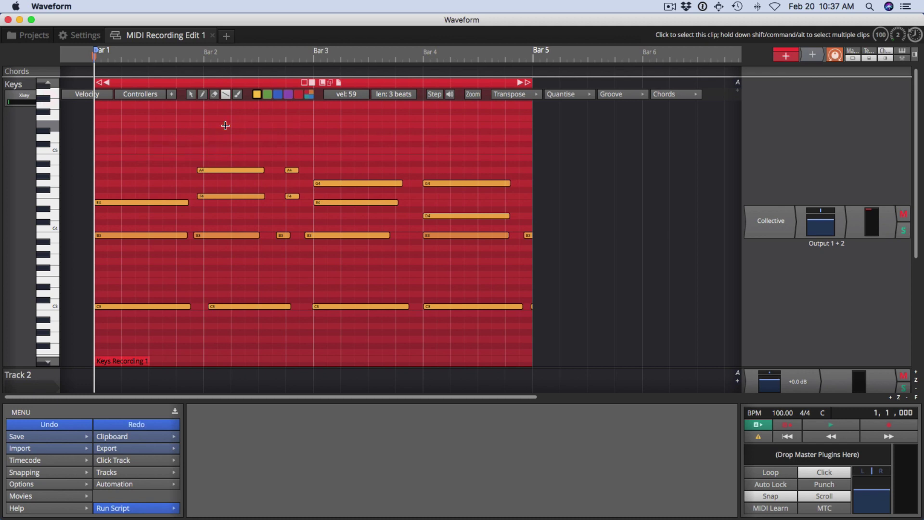
pyautogui.click(237, 95)
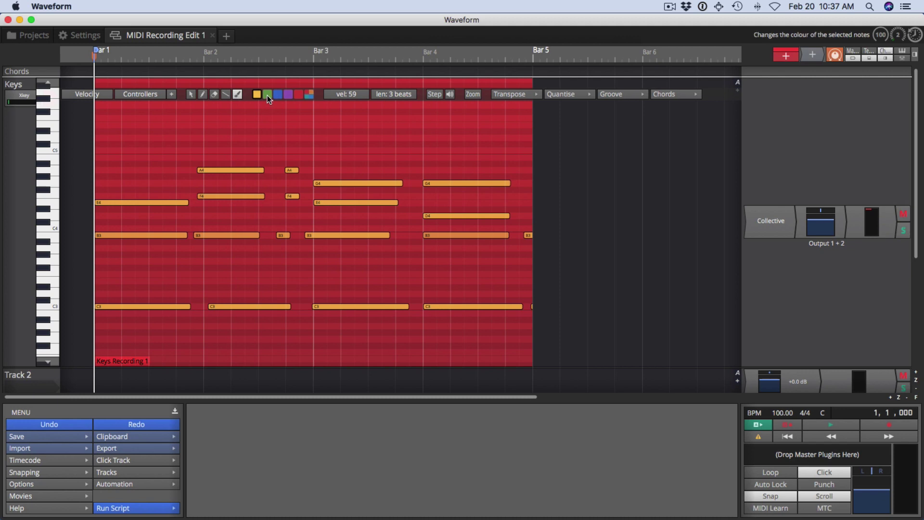
# Step: Marquee-select the upper A4, F4 and G4 notes in bars 2–4 and recolour them green, blue, then teal
pyautogui.click(192, 95)
pyautogui.moveTo(144, 107); pyautogui.dragTo(456, 202)
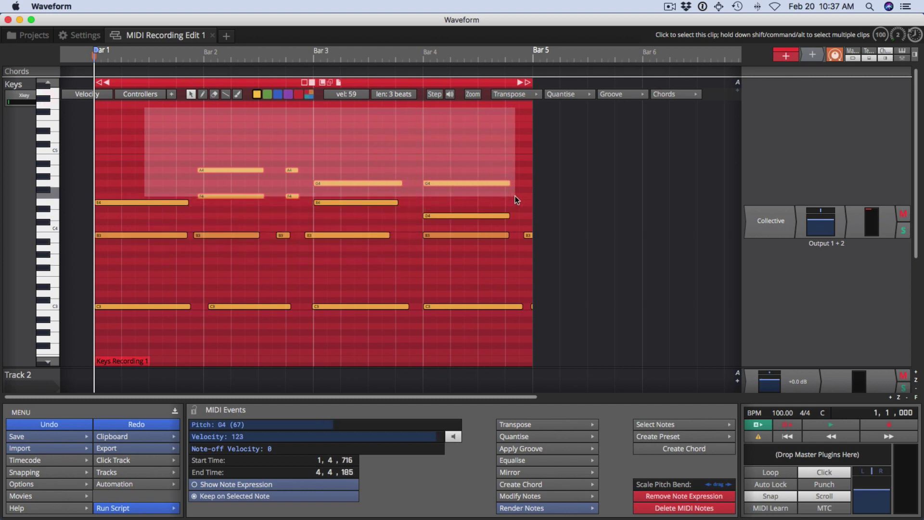
pyautogui.moveTo(456, 202); pyautogui.dragTo(515, 195)
pyautogui.click(267, 95)
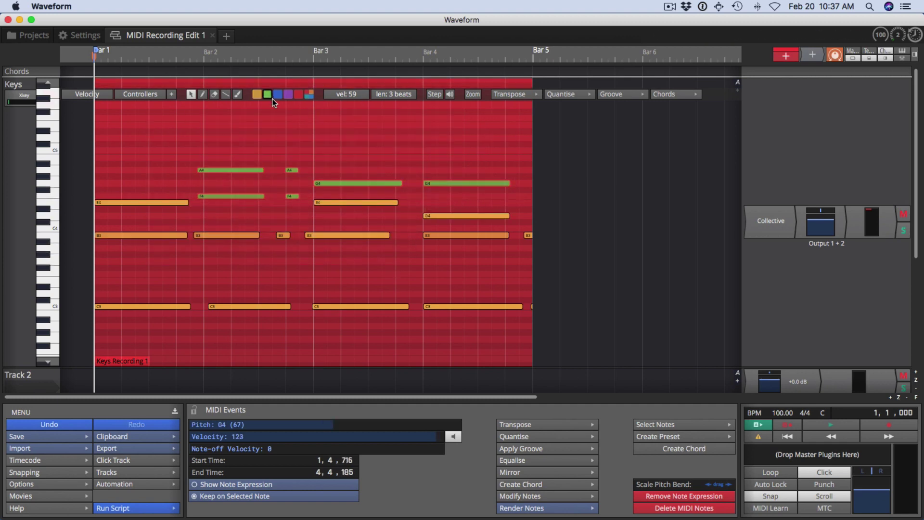
pyautogui.click(275, 95)
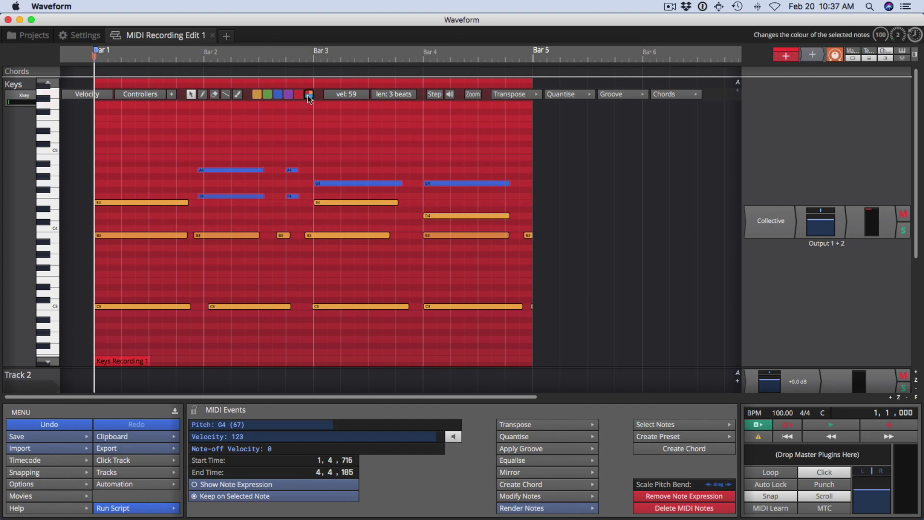
pyautogui.click(307, 95)
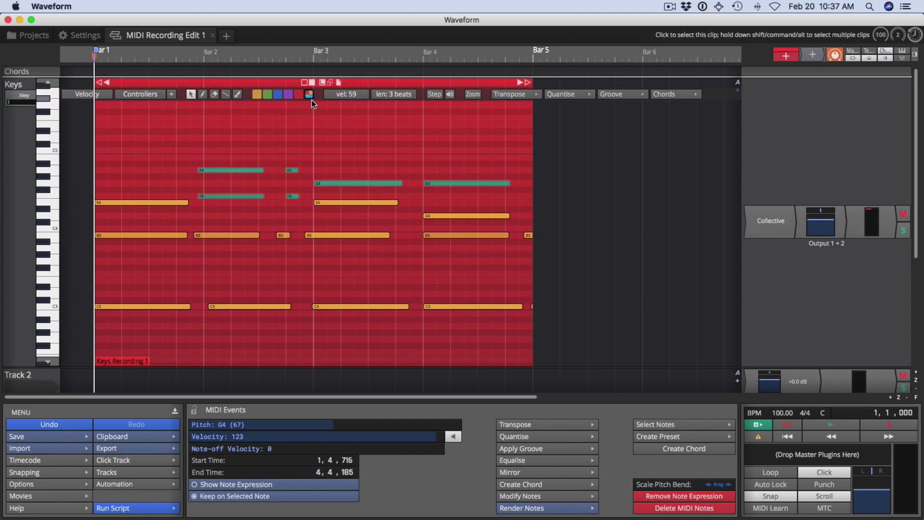
pyautogui.click(314, 129)
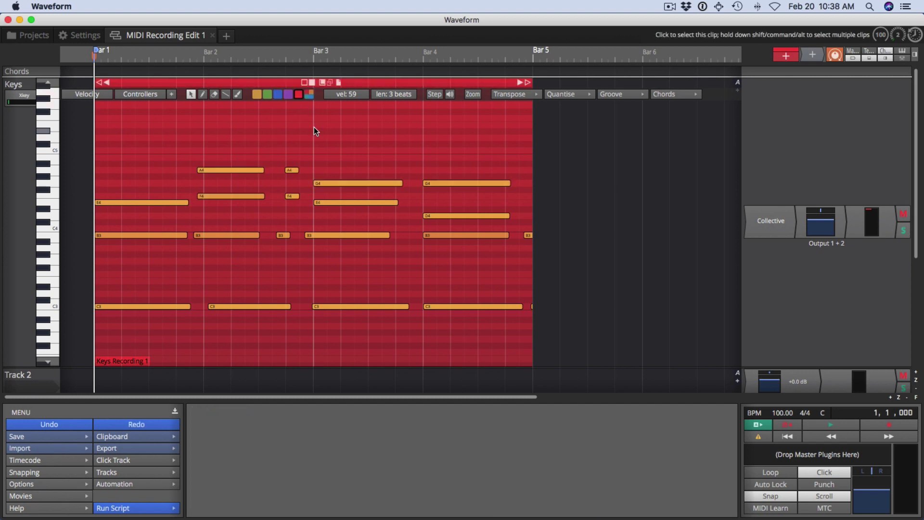
# Step: Set the bar-4 G4 note's velocity to 112
pyautogui.click(347, 96)
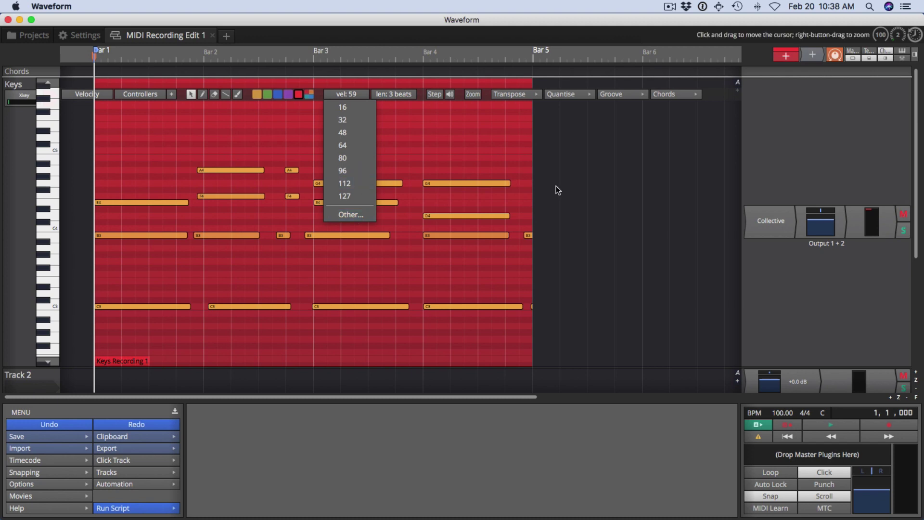
pyautogui.click(479, 173)
pyautogui.click(477, 187)
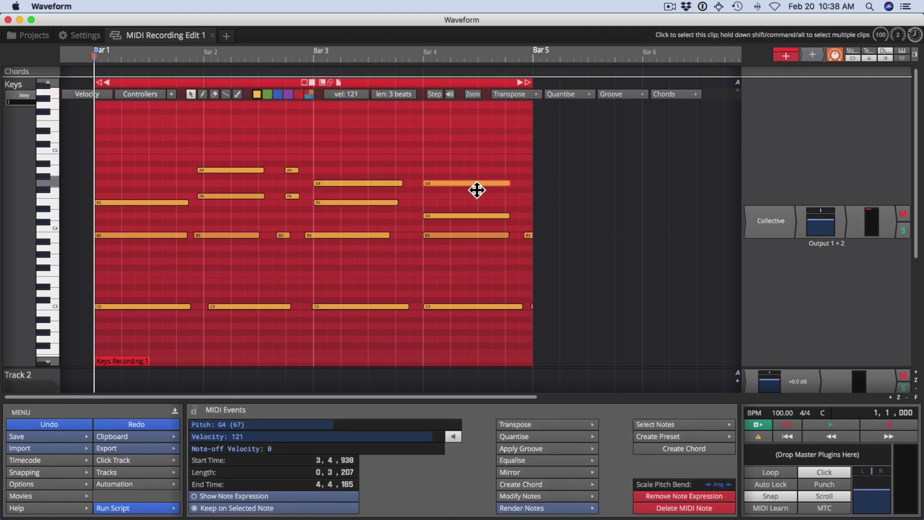
pyautogui.click(331, 93)
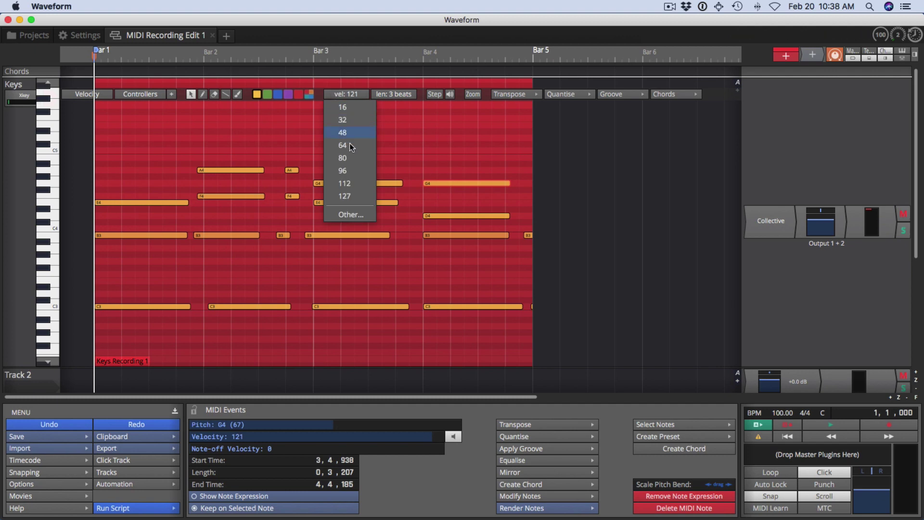
pyautogui.click(351, 186)
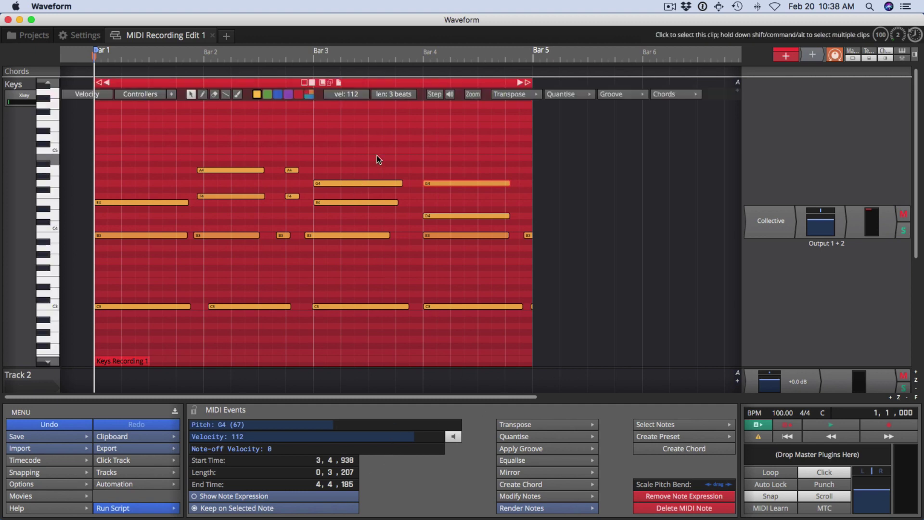
# Step: Open the custom 'Other…' velocity entry and cancel it
pyautogui.click(352, 95)
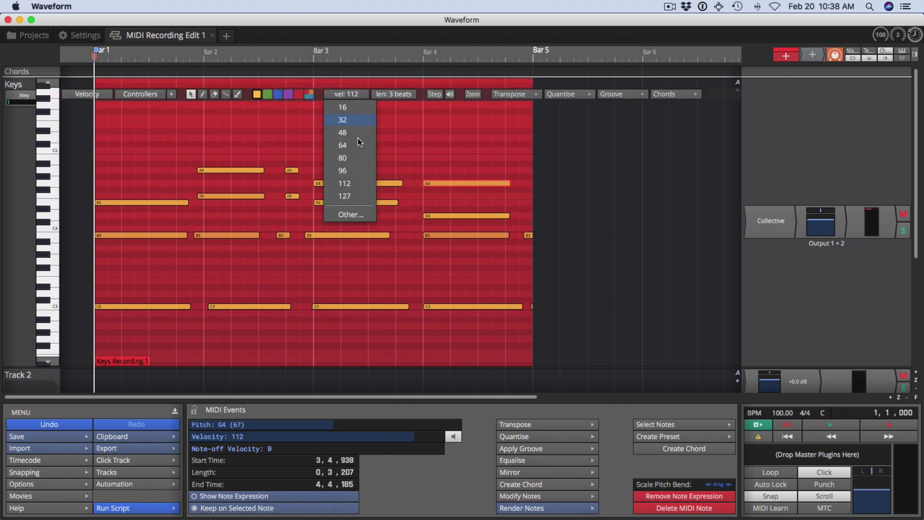
pyautogui.click(352, 216)
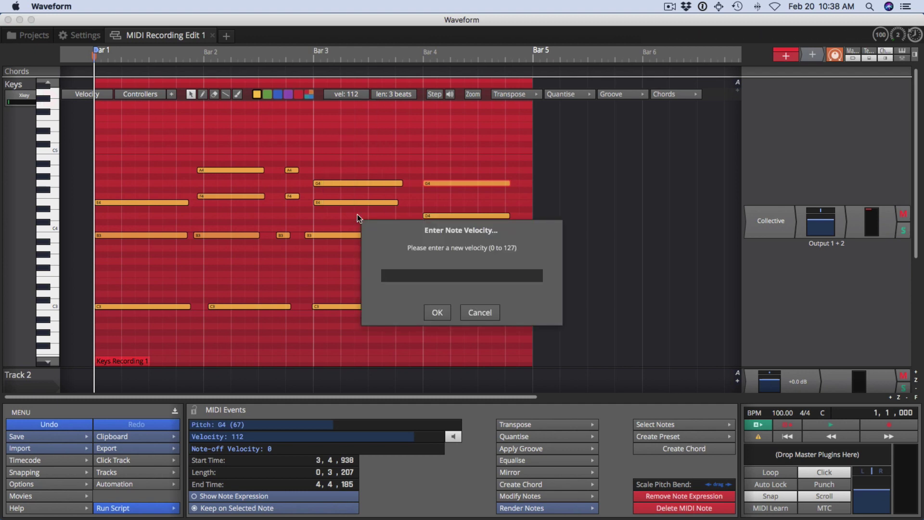
pyautogui.click(481, 313)
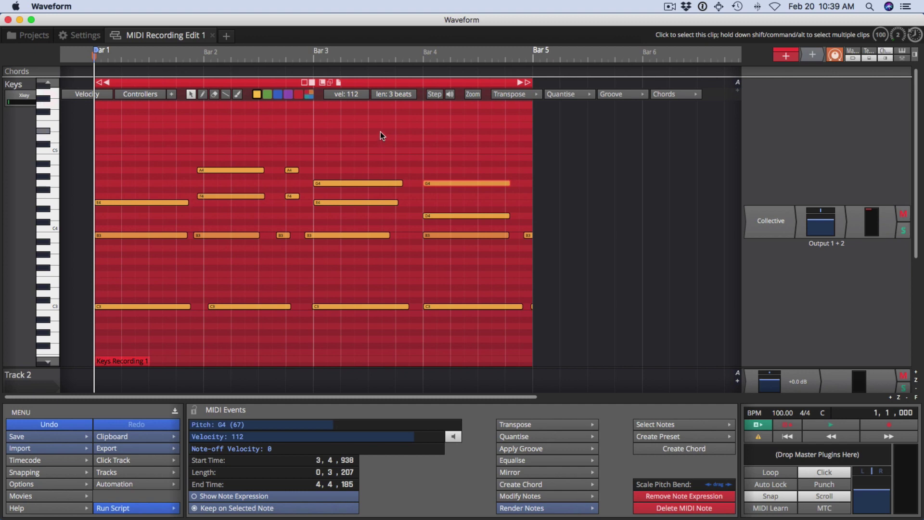
# Step: Try 1, 1/2 and 2 beat lengths, settle on 4 beats, and drag the G4 to start at bar 3
pyautogui.click(360, 187)
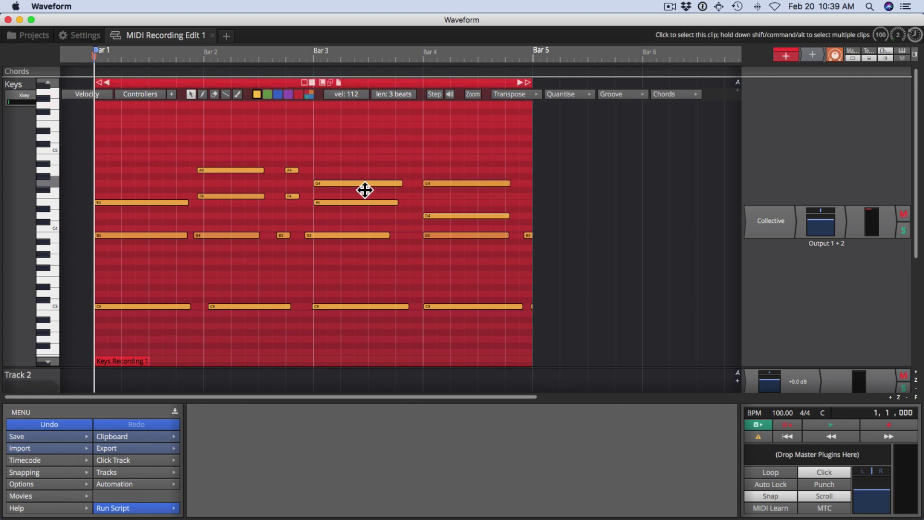
pyautogui.click(397, 96)
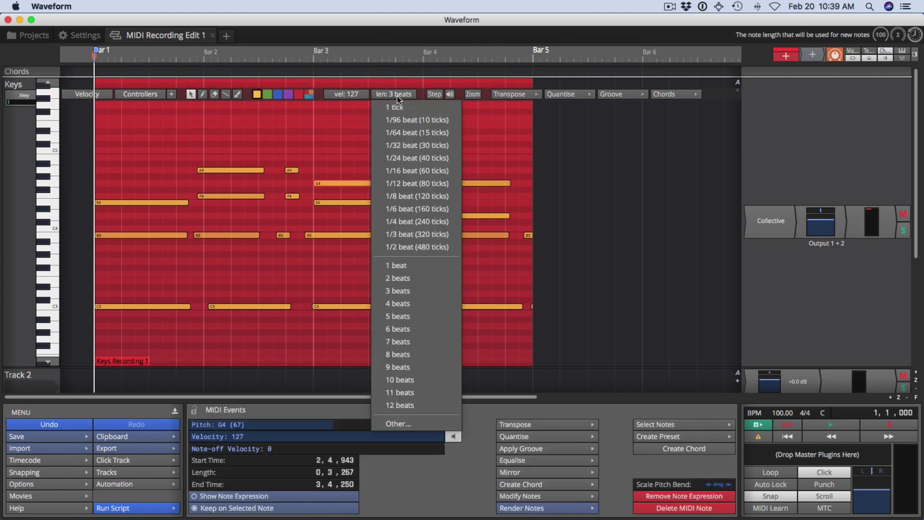
pyautogui.click(401, 267)
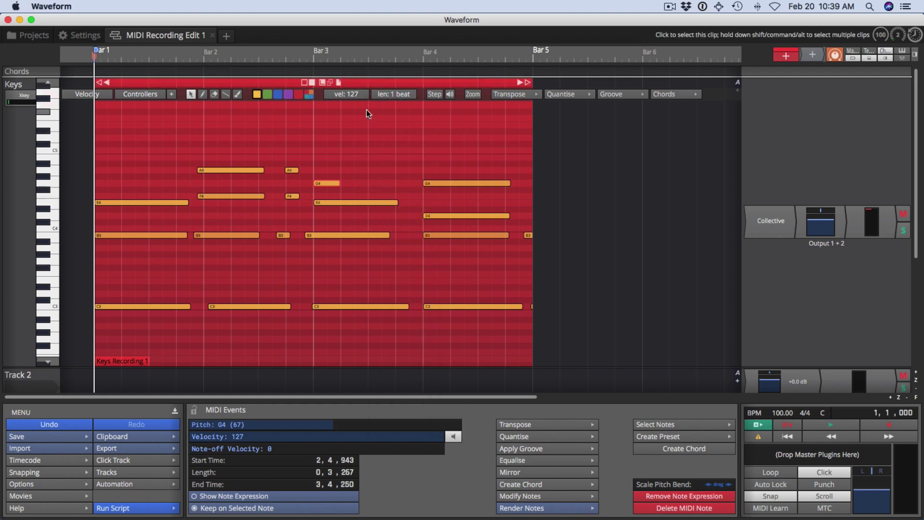
pyautogui.click(400, 96)
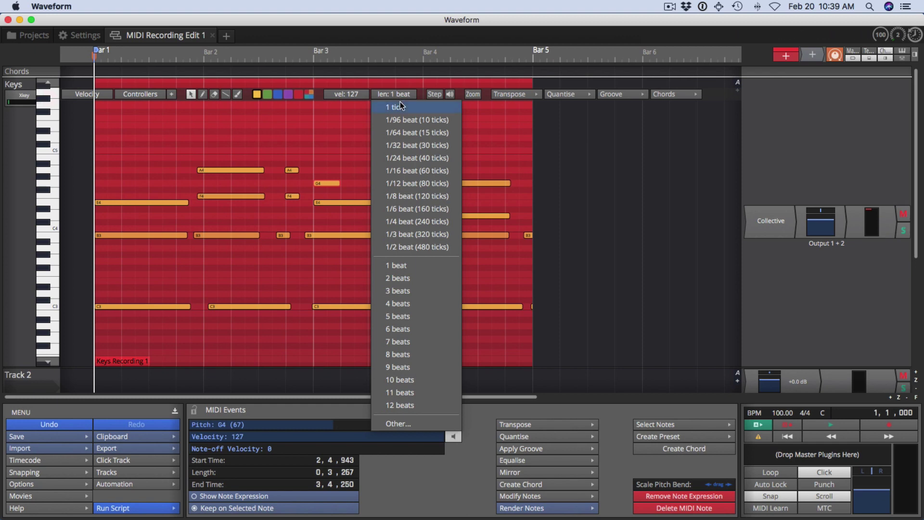
pyautogui.click(427, 249)
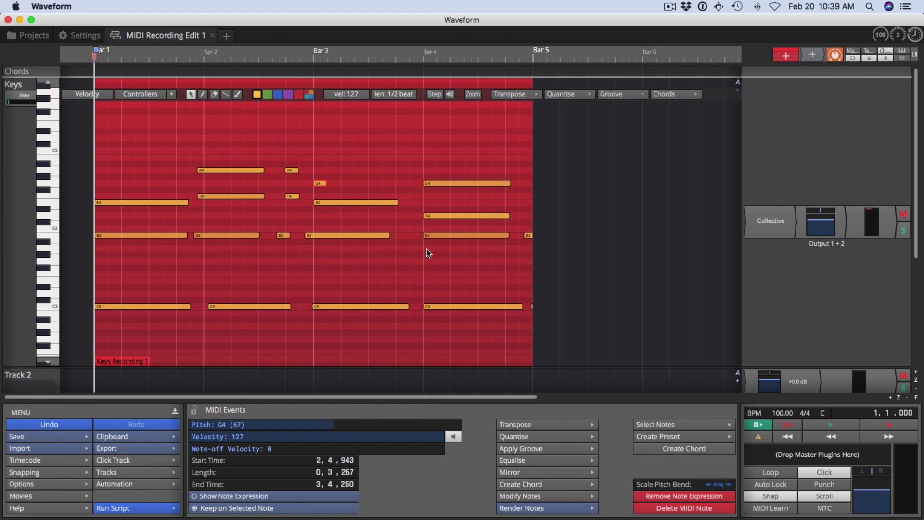
pyautogui.click(396, 94)
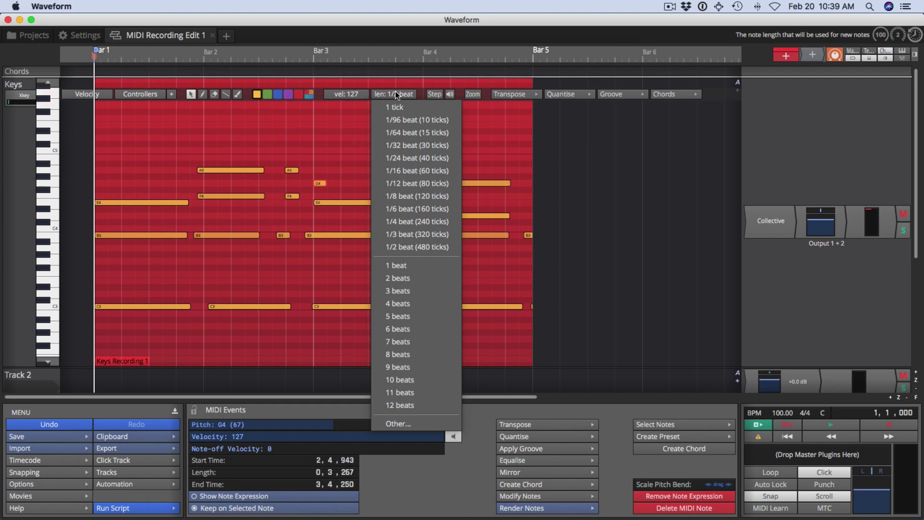
pyautogui.click(421, 276)
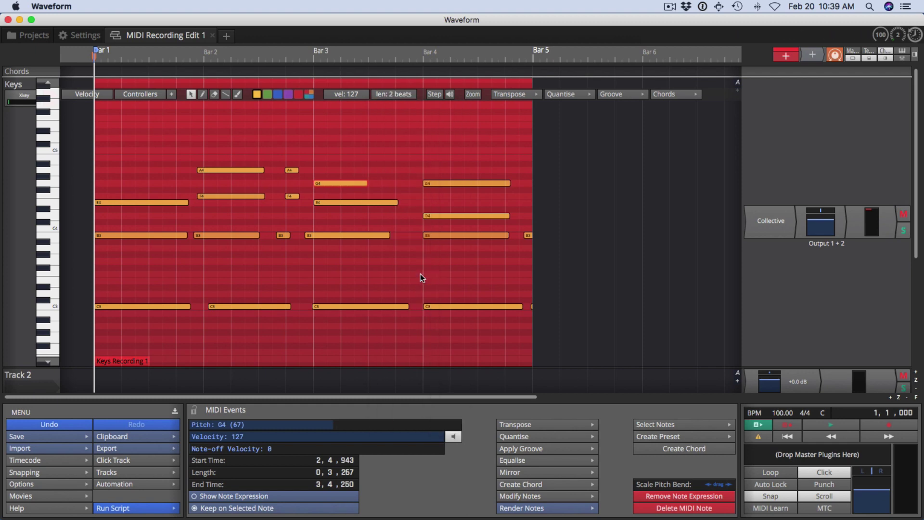
pyautogui.click(401, 94)
pyautogui.click(401, 305)
pyautogui.moveTo(423, 184); pyautogui.dragTo(412, 188)
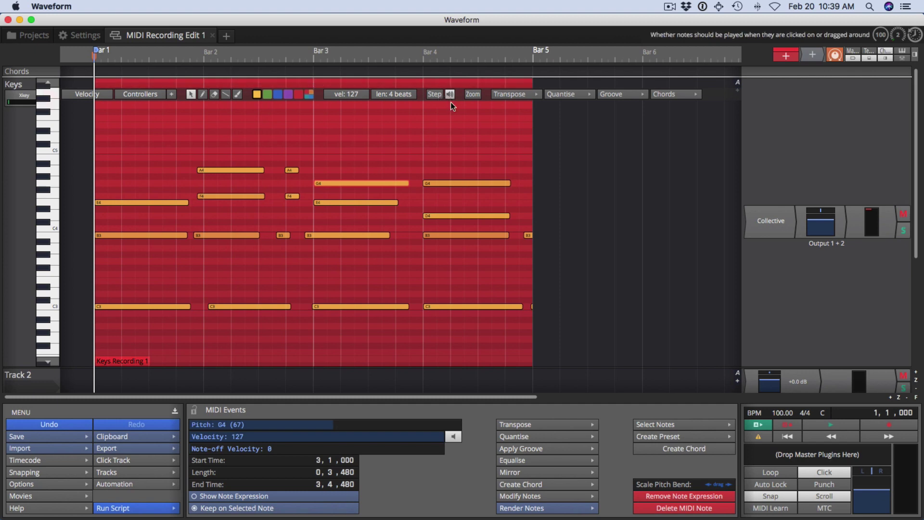
pyautogui.click(452, 185)
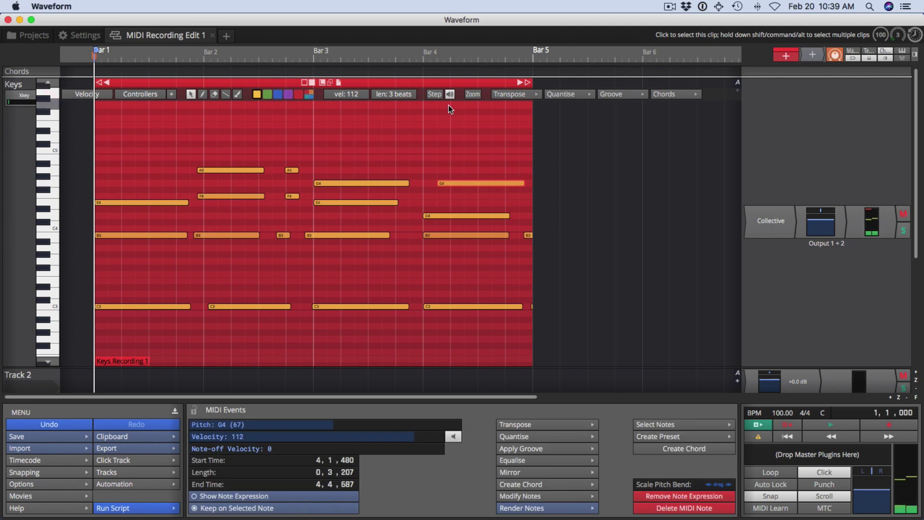
pyautogui.click(519, 94)
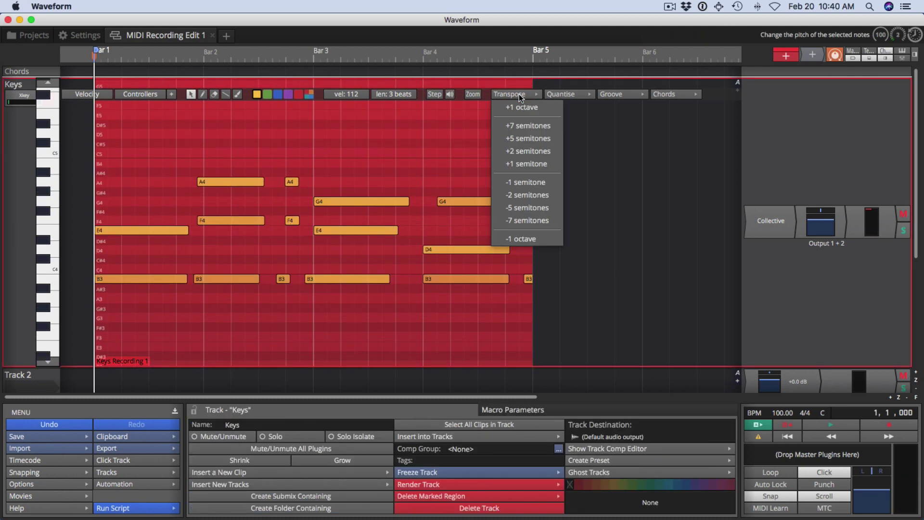
pyautogui.click(410, 155)
pyautogui.moveTo(362, 201)
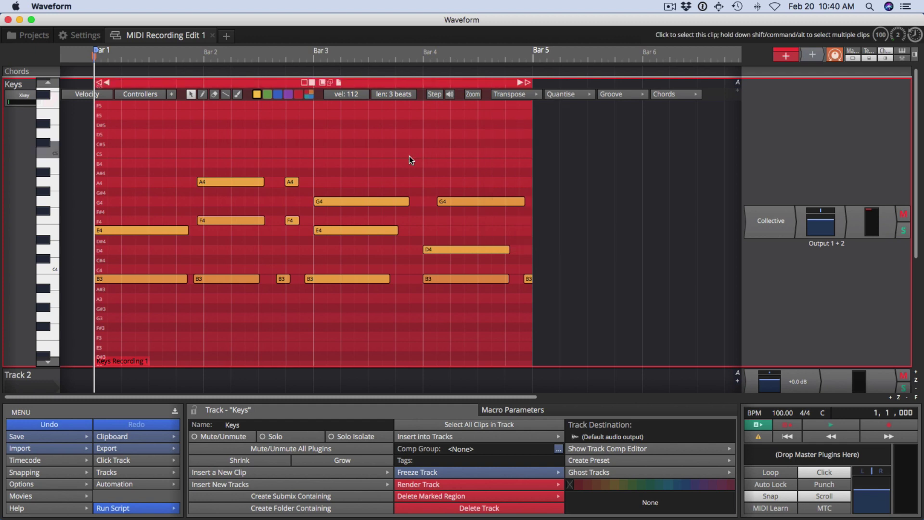
pyautogui.click(374, 207)
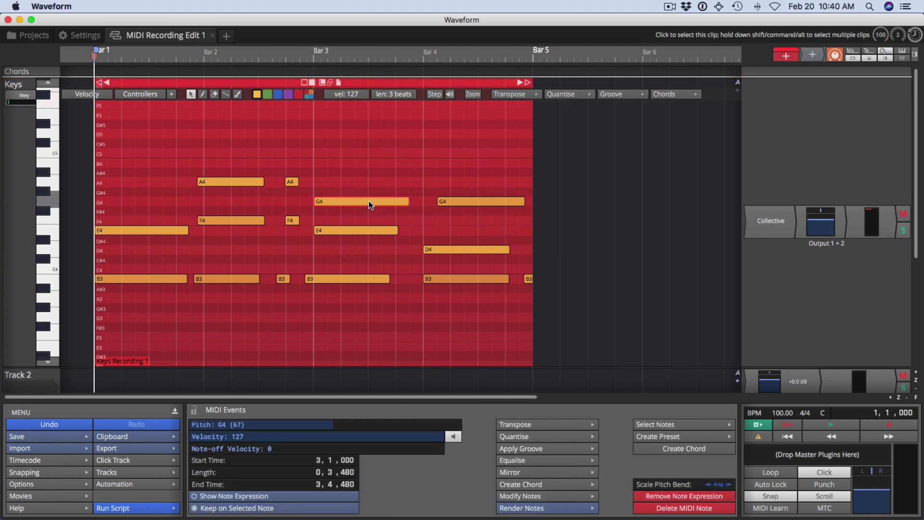
pyautogui.rightClick(373, 206)
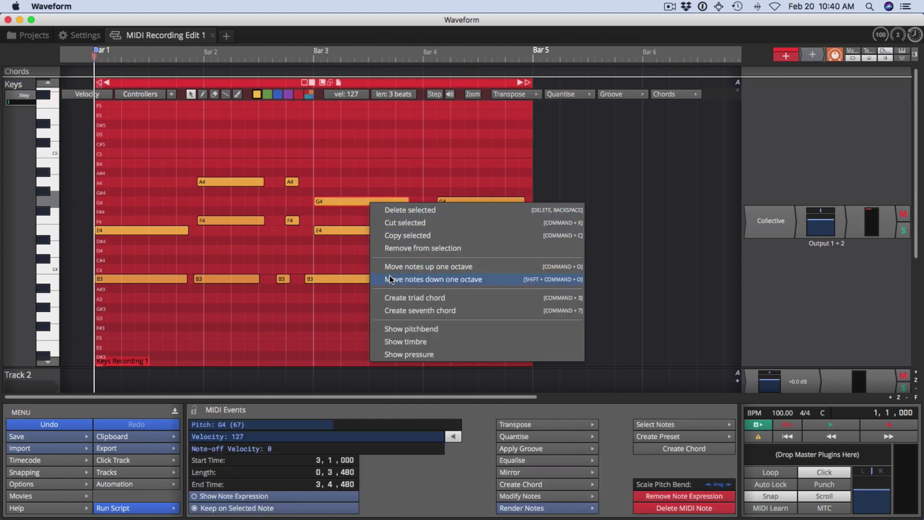
pyautogui.click(352, 233)
pyautogui.rightClick(351, 239)
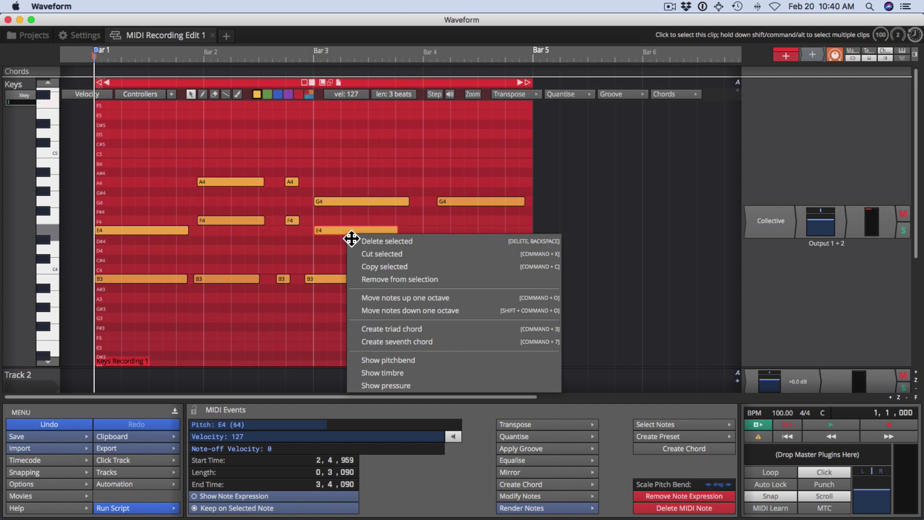
pyautogui.press('Escape')
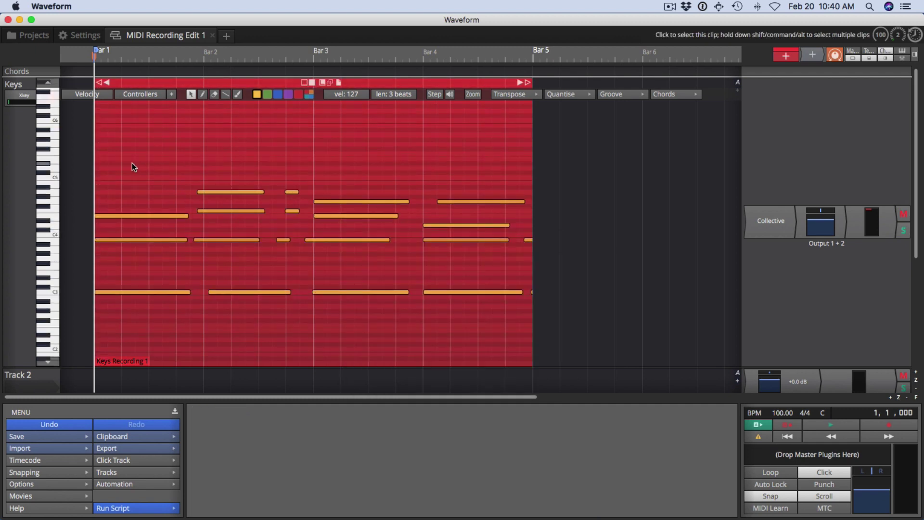
# Step: Box-select every note in the Keys clip and quantise their start times to the nearest 1/4 beat
pyautogui.moveTo(106, 156)
pyautogui.mouseDown()
pyautogui.moveTo(428, 336)
pyautogui.moveTo(536, 342)
pyautogui.mouseUp()
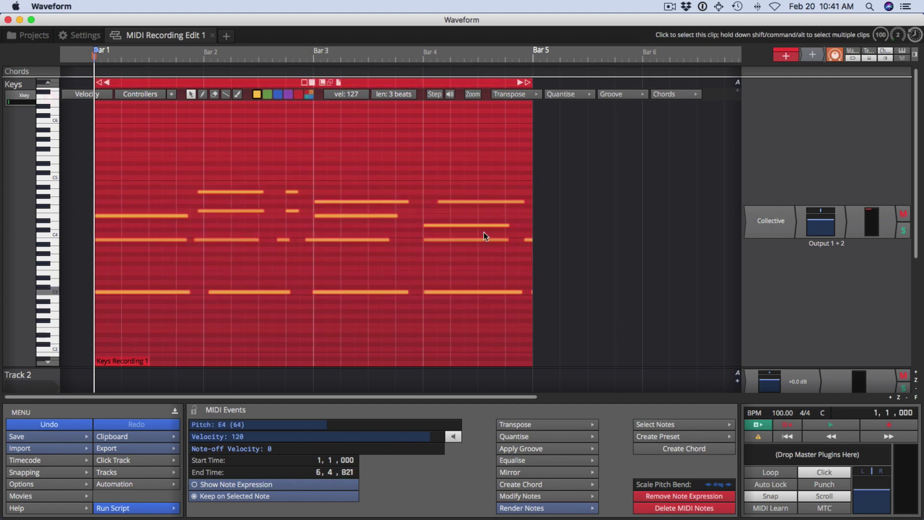
pyautogui.click(580, 97)
pyautogui.moveTo(602, 107)
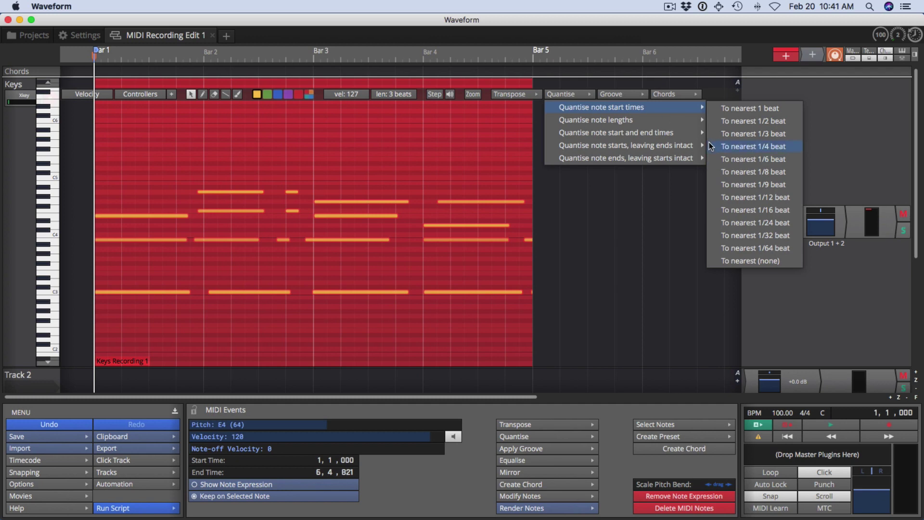
pyautogui.click(759, 109)
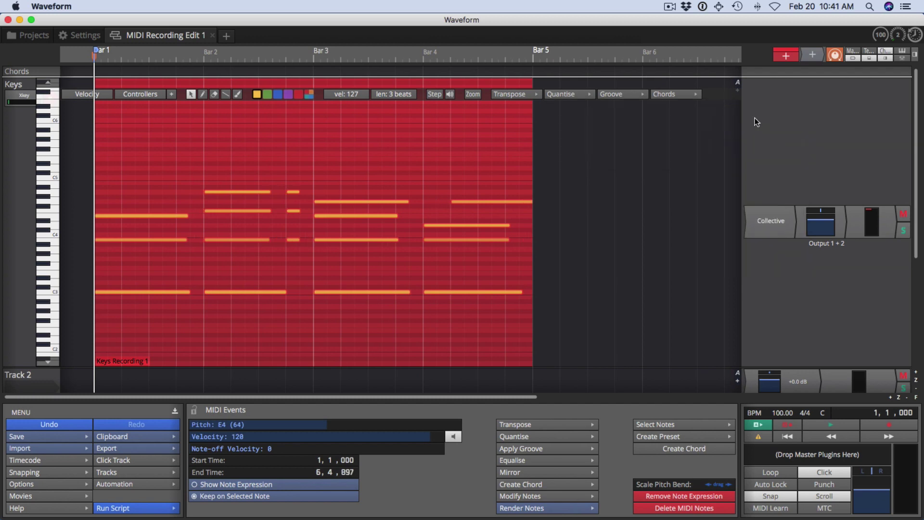
pyautogui.moveTo(445, 174)
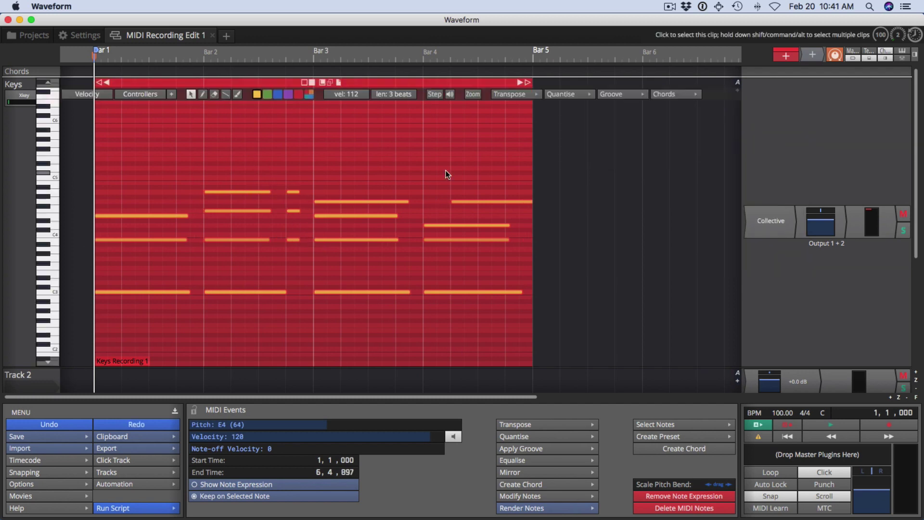
# Step: Move the bar-4 G4 onto beat 1, delete the notes in bars 5–7, and end the clip at bar 5
pyautogui.click(465, 203)
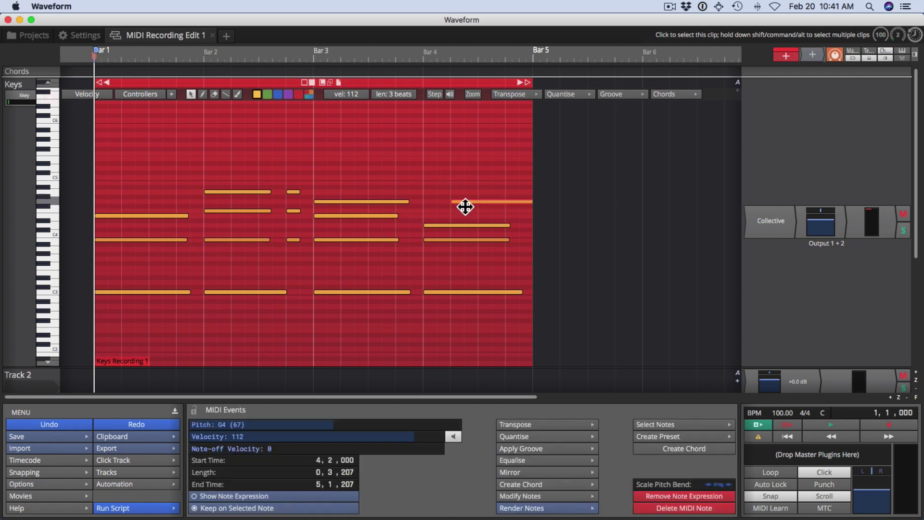
pyautogui.moveTo(465, 206); pyautogui.dragTo(444, 209)
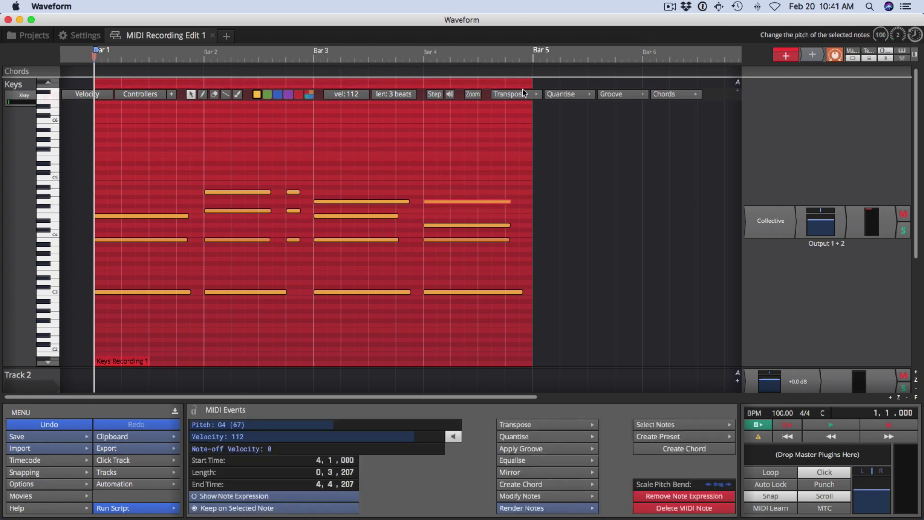
pyautogui.moveTo(527, 83)
pyautogui.mouseDown()
pyautogui.moveTo(585, 84)
pyautogui.moveTo(698, 54)
pyautogui.mouseUp()
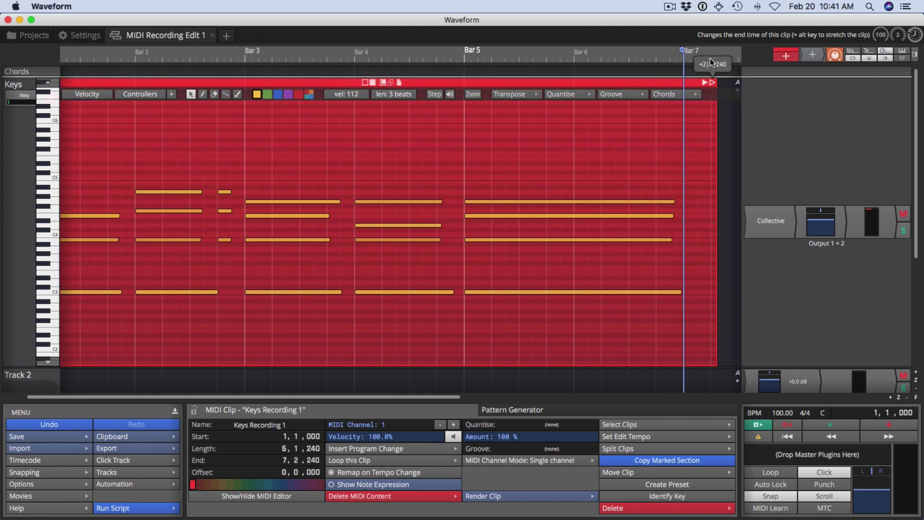
pyautogui.moveTo(698, 54); pyautogui.dragTo(697, 60)
pyautogui.moveTo(474, 149); pyautogui.dragTo(668, 328)
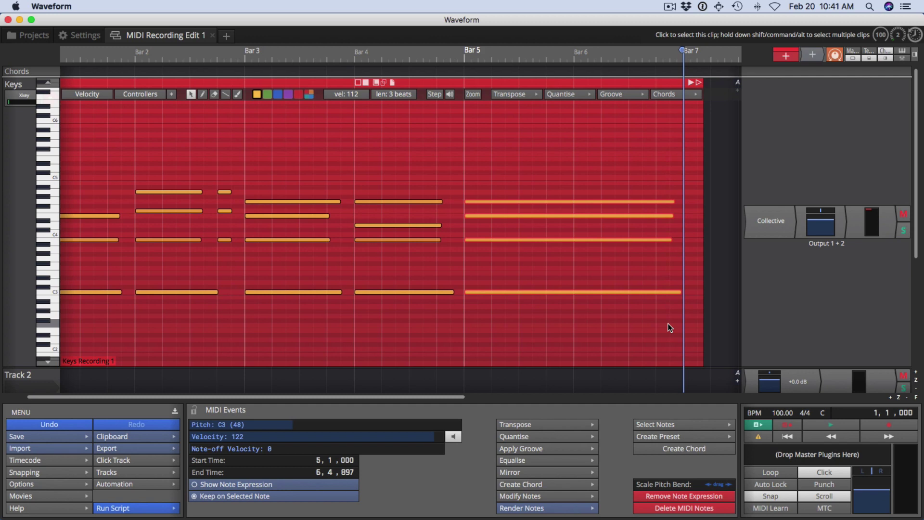
pyautogui.press('Delete')
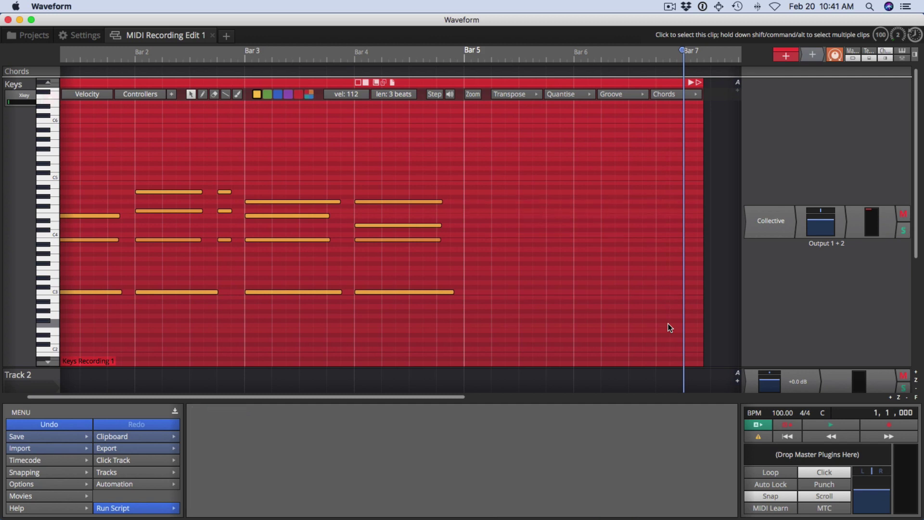
pyautogui.moveTo(698, 82); pyautogui.dragTo(466, 94)
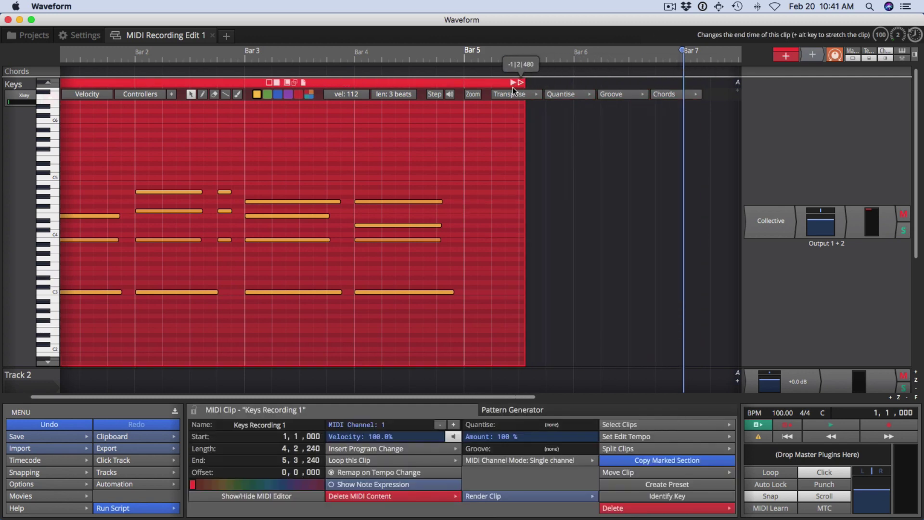